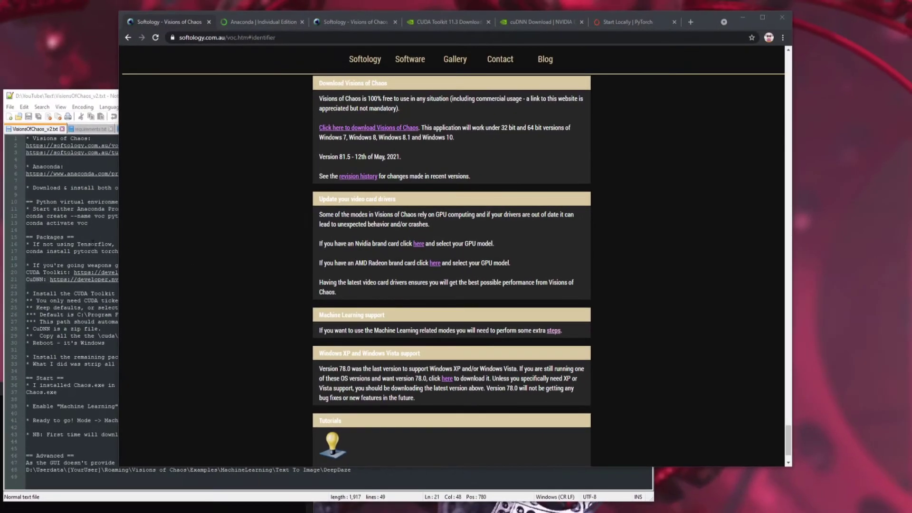
Bring the Visions of Chaos download section forward in Chrome, then switch to the Anaconda Individual Edition tab
{"action": "left_click", "coordinate": [23, 208]}
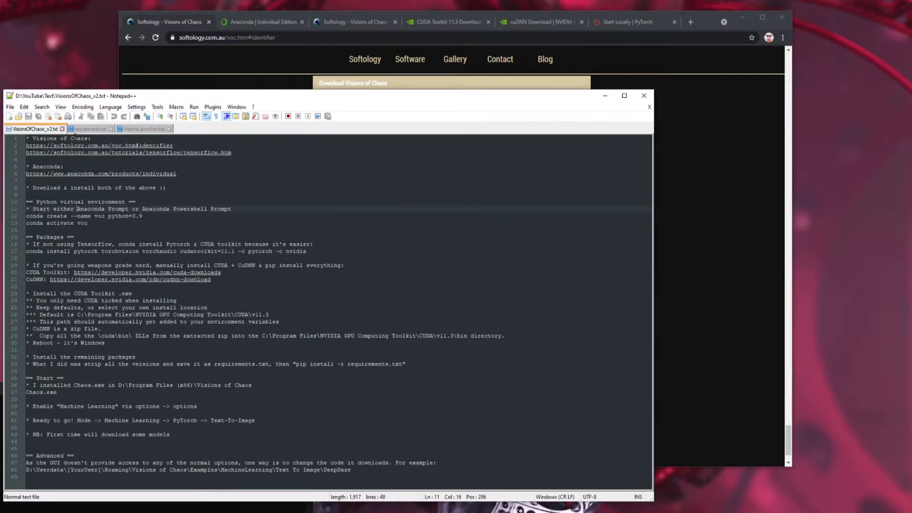
{"action": "left_click", "coordinate": [744, 242]}
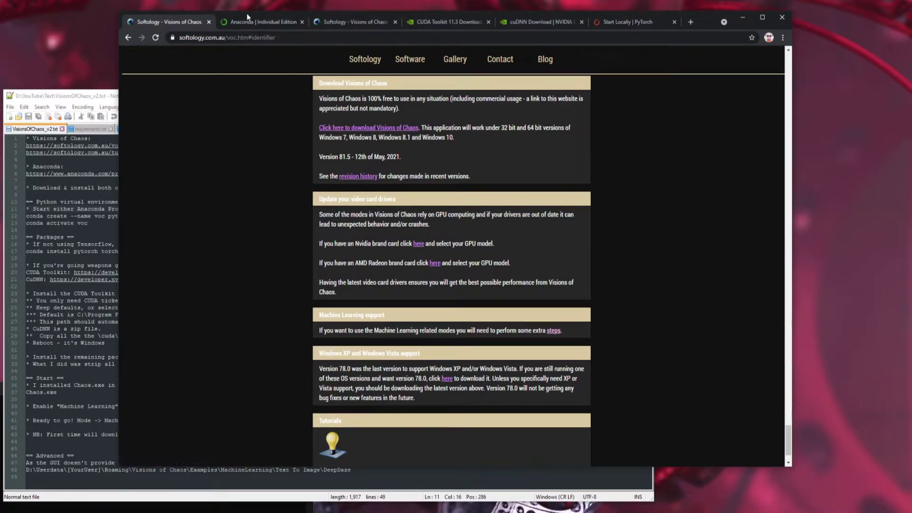
{"action": "left_click", "coordinate": [260, 25]}
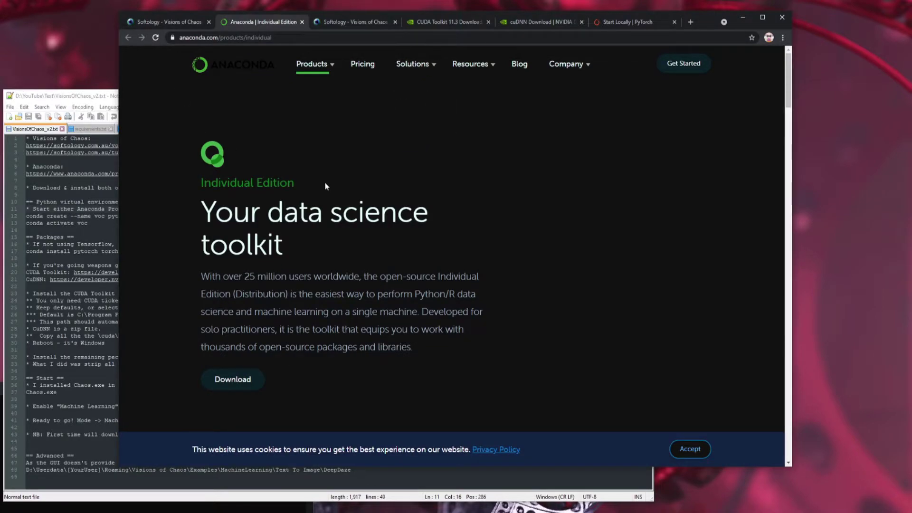
Jump to the Python 3.8 installers list, including the 457 MB 64-Bit Windows Graphical Installer
{"action": "left_click", "coordinate": [240, 380]}
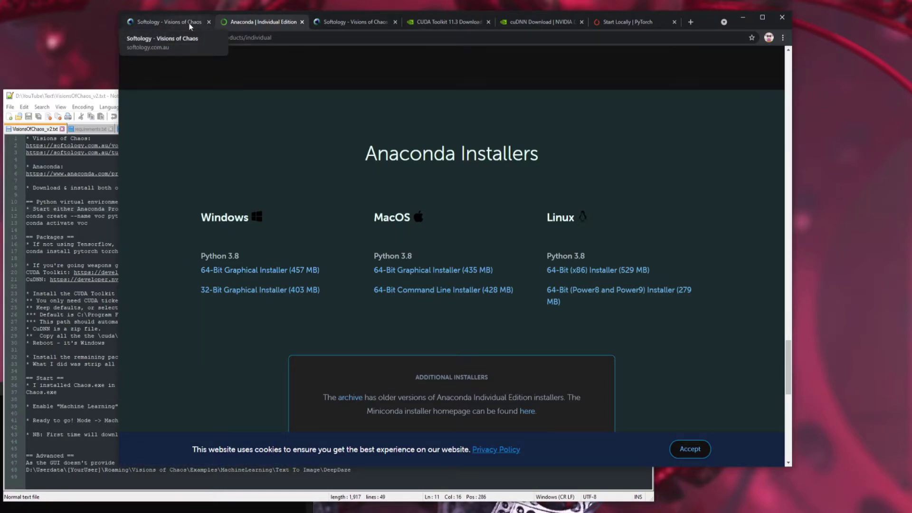
Highlight the Machine Learning support heading, then scroll through Softology's TensorFlow tutorial before returning to the notes
{"action": "left_click", "coordinate": [163, 22]}
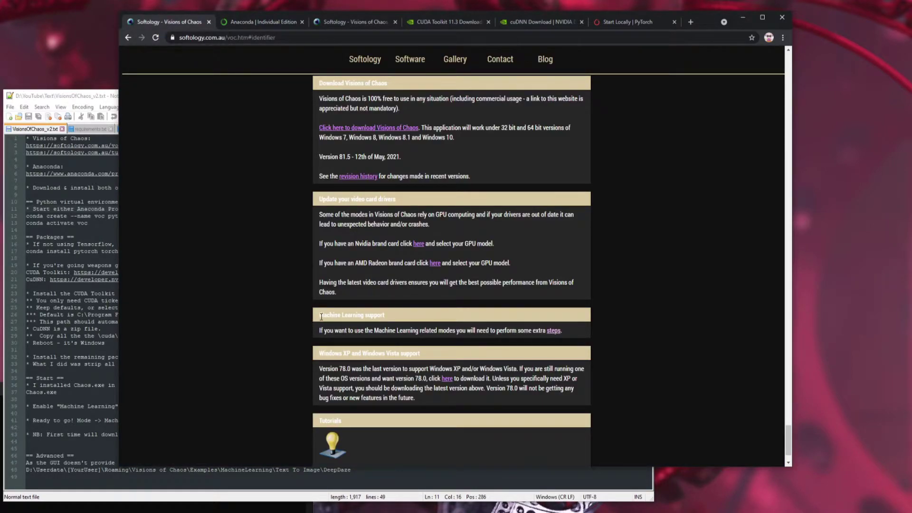
{"action": "left_click_drag", "start_coordinate": [318, 315], "coordinate": [387, 318]}
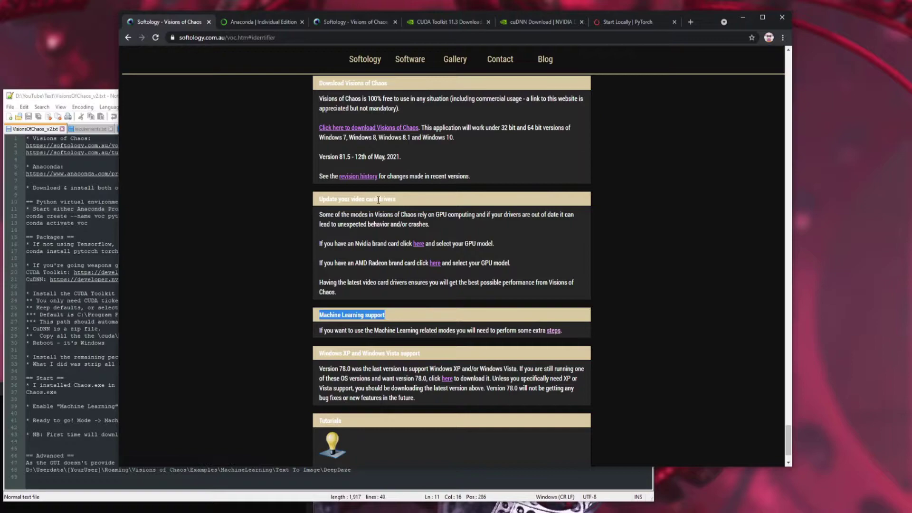
{"action": "left_click", "coordinate": [355, 21]}
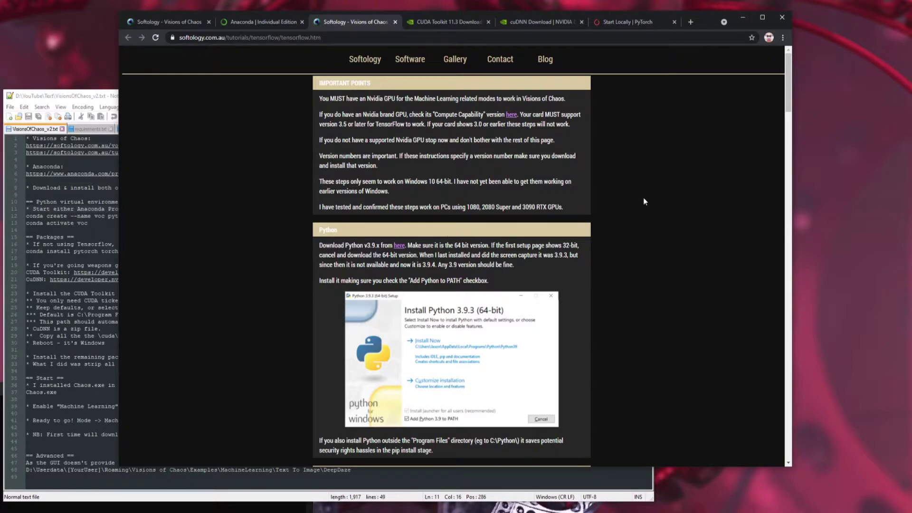
{"action": "scroll", "coordinate": [617, 194], "scroll_direction": "down", "scroll_amount": 3}
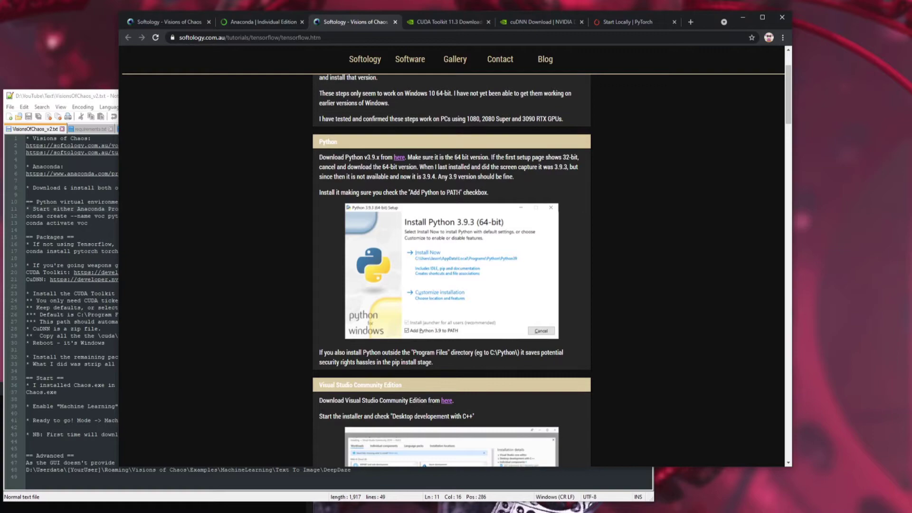
{"action": "scroll", "coordinate": [457, 204], "scroll_direction": "down", "scroll_amount": 1}
{"action": "scroll", "coordinate": [458, 204], "scroll_direction": "down", "scroll_amount": 2}
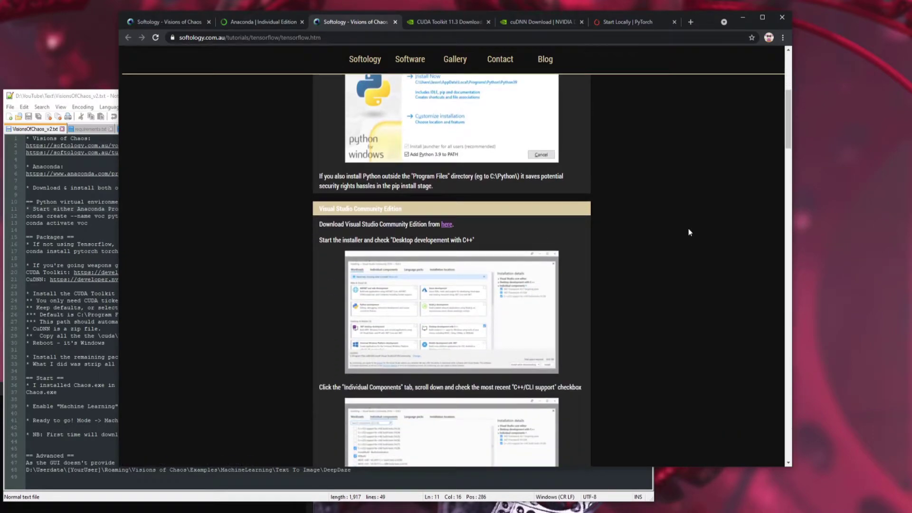
{"action": "left_click_drag", "start_coordinate": [787, 135], "coordinate": [776, 202]}
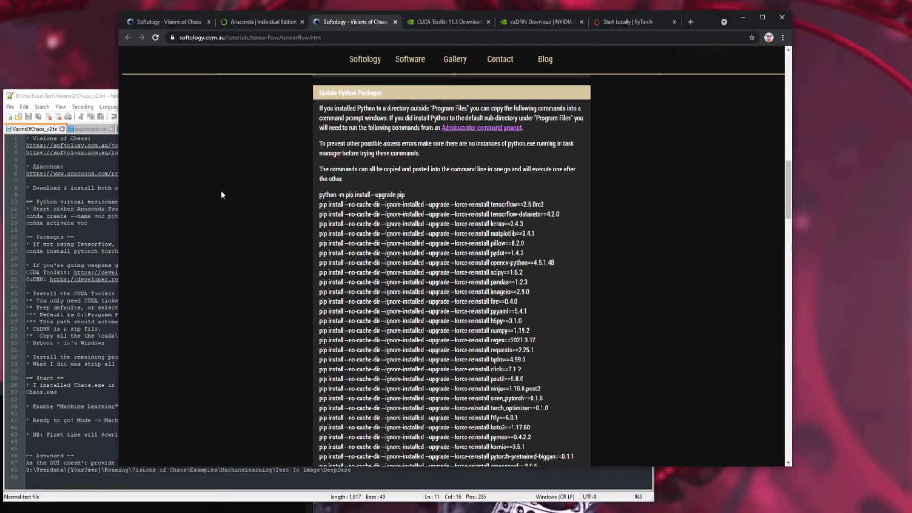
{"action": "left_click", "coordinate": [90, 223]}
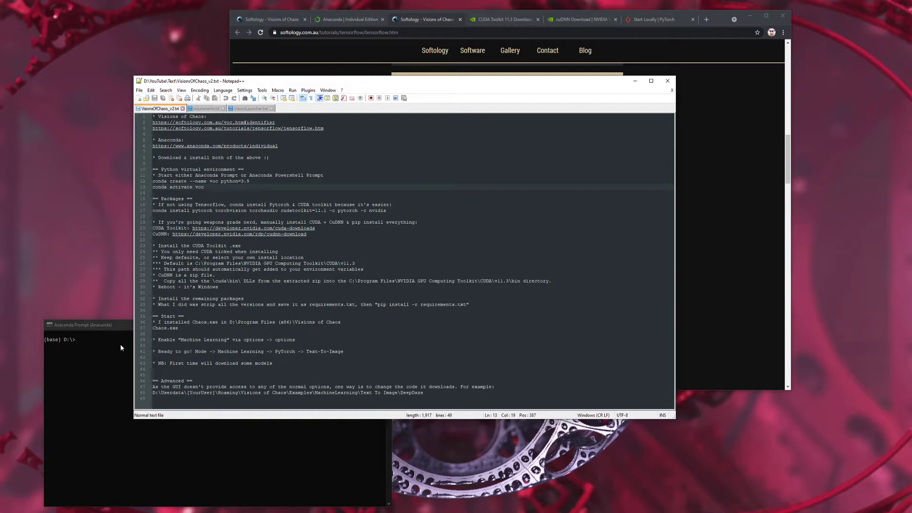
Find Anaconda Prompt through Windows search
{"action": "left_click", "coordinate": [123, 347]}
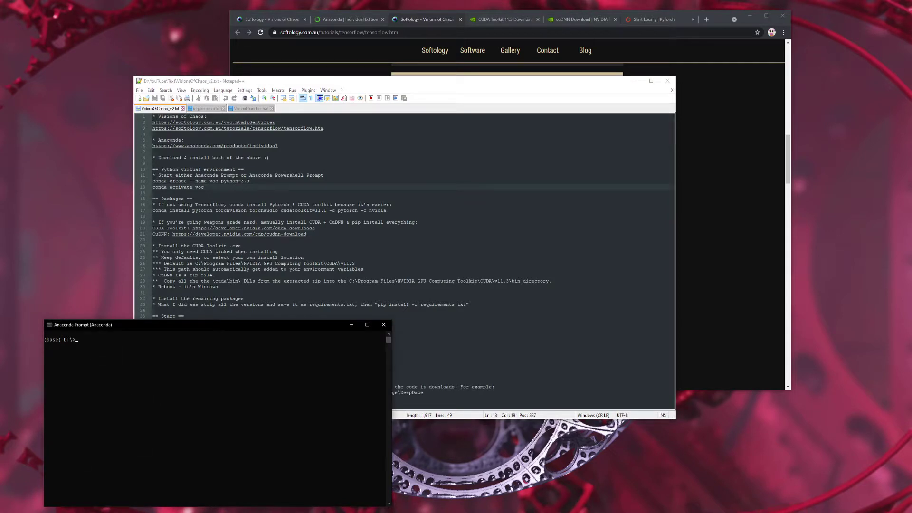
{"action": "key", "text": "super"}
{"action": "type", "text": "an"}
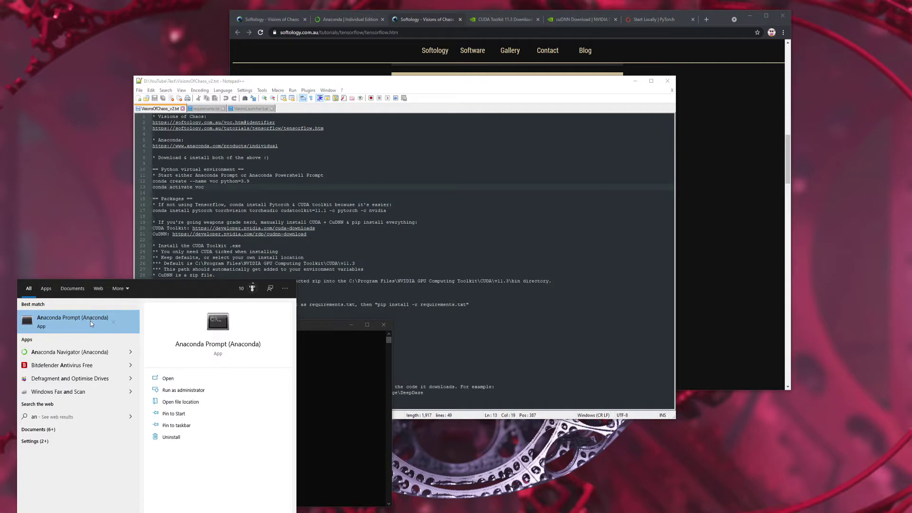
{"action": "type", "text": "ac"}
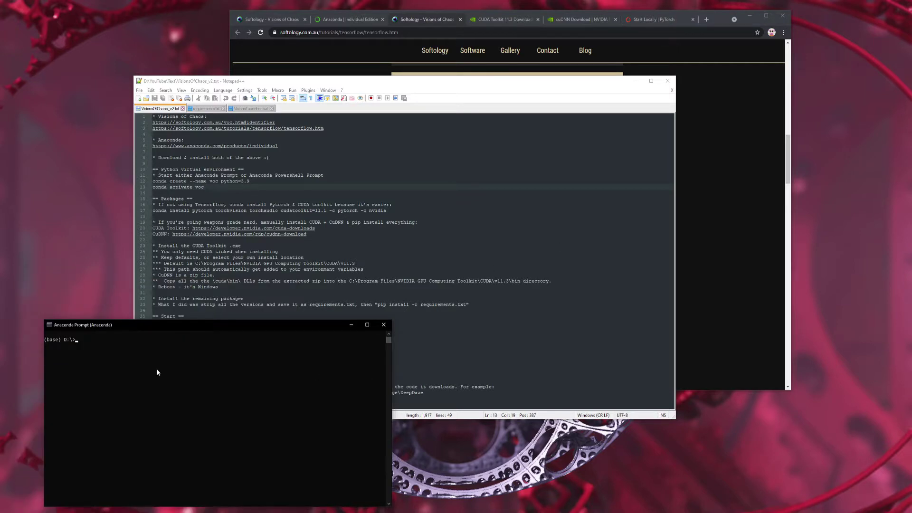
Copy 'conda activate voc' from the notes and run it in Anaconda Prompt
{"action": "left_click", "coordinate": [205, 181]}
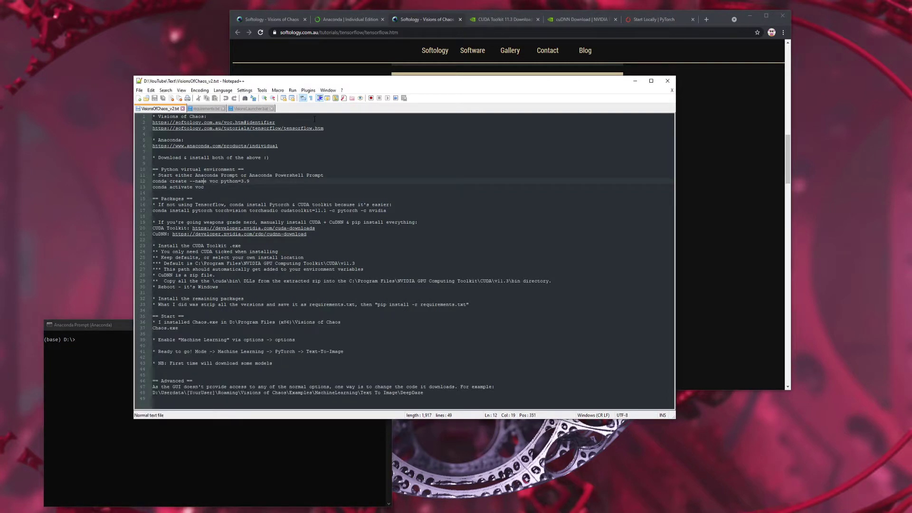
{"action": "key", "text": "Home"}
{"action": "key", "text": "shift+End"}
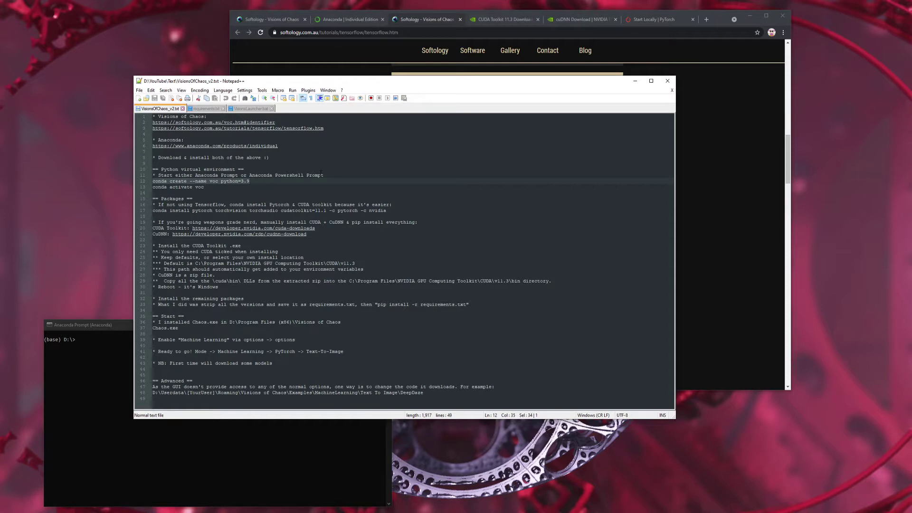
{"action": "key", "text": "Down"}
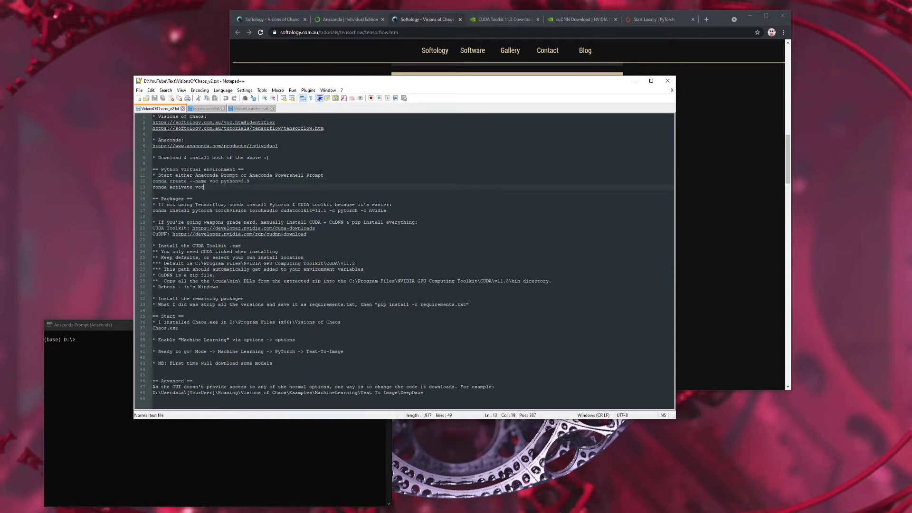
{"action": "key", "text": "shift+Home"}
{"action": "key", "text": "ctrl+c"}
{"action": "left_click", "coordinate": [92, 356]}
{"action": "key", "text": "ctrl+v"}
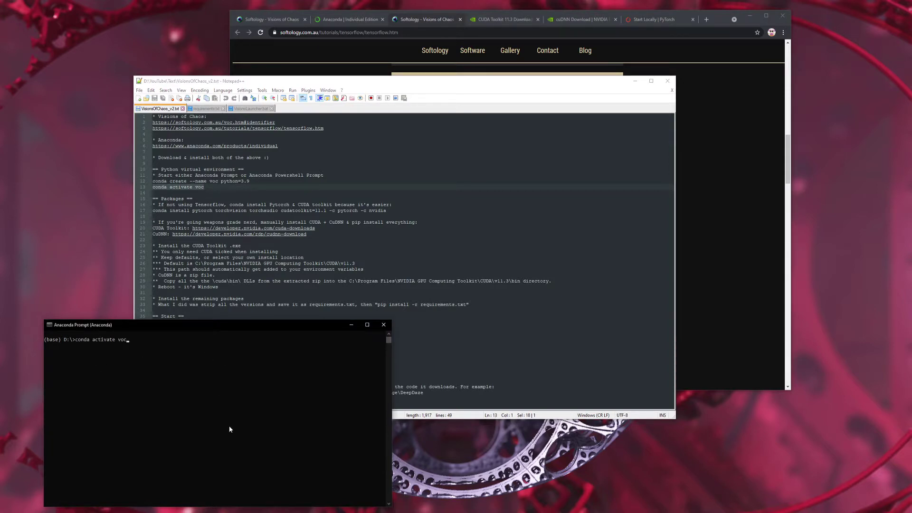
{"action": "key", "text": "Return"}
Select the conda install pytorch command on line 17 of the setup notes
{"action": "left_click", "coordinate": [253, 193]}
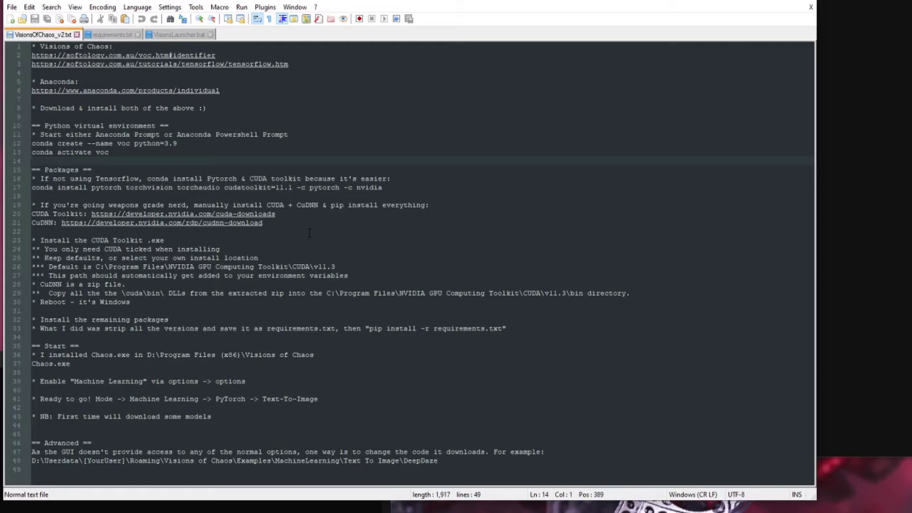
{"action": "left_click", "coordinate": [80, 187]}
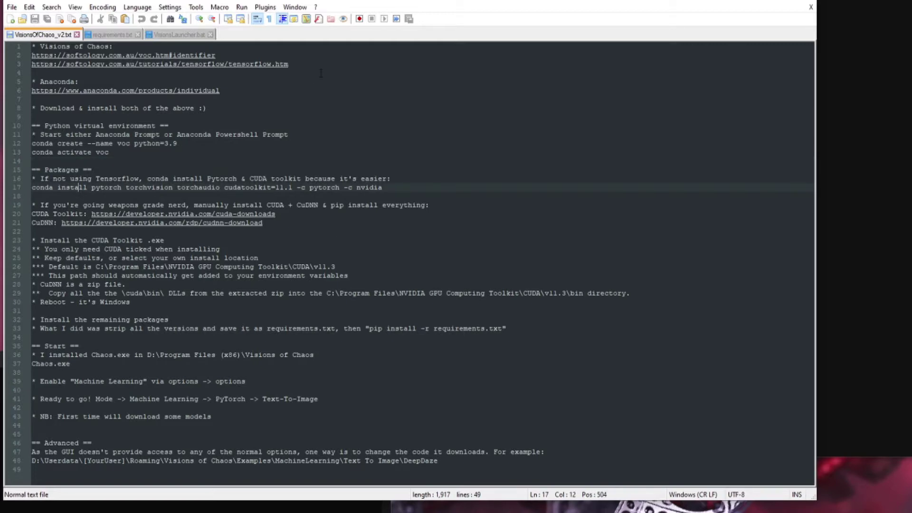
{"action": "key", "text": "Home"}
{"action": "key", "text": "shift+End"}
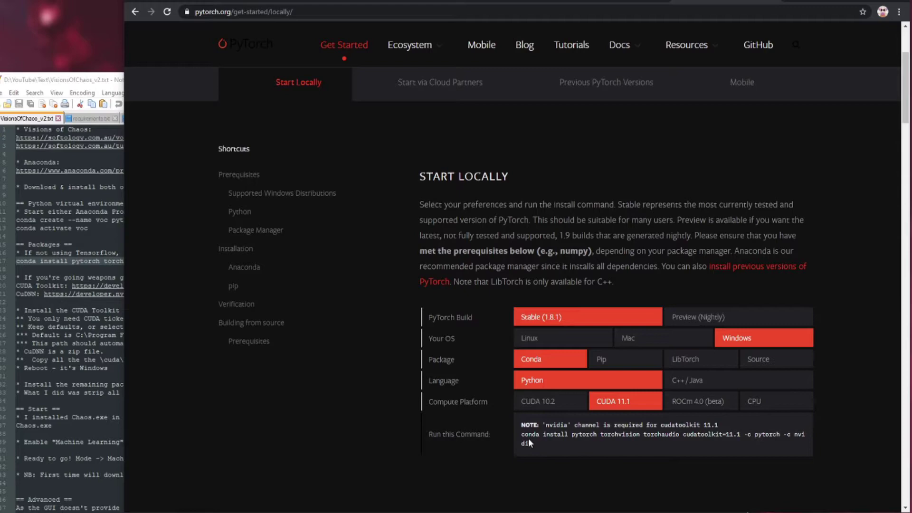
Switch PyTorch's package option to Pip to reveal the pip3 command, then return to the notes' conda command
{"action": "left_click_drag", "start_coordinate": [520, 433], "coordinate": [532, 448]}
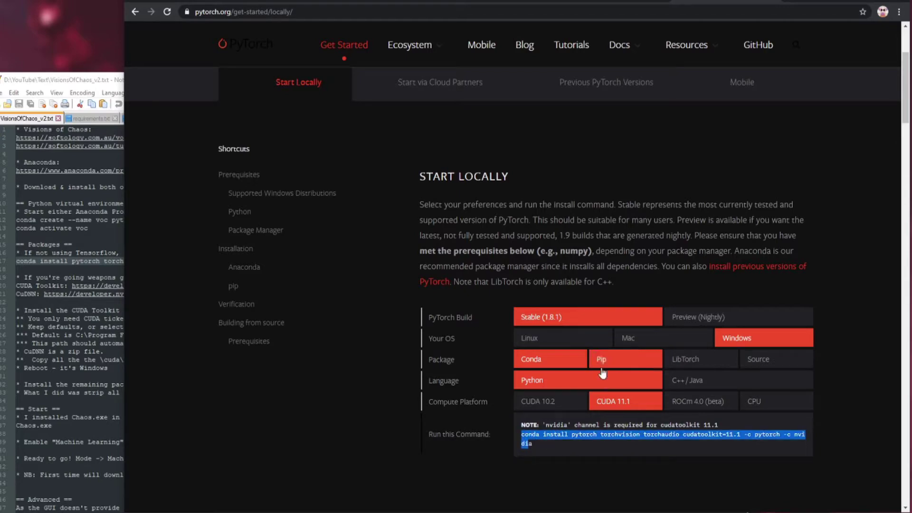
{"action": "left_click", "coordinate": [622, 362]}
{"action": "left_click", "coordinate": [621, 363]}
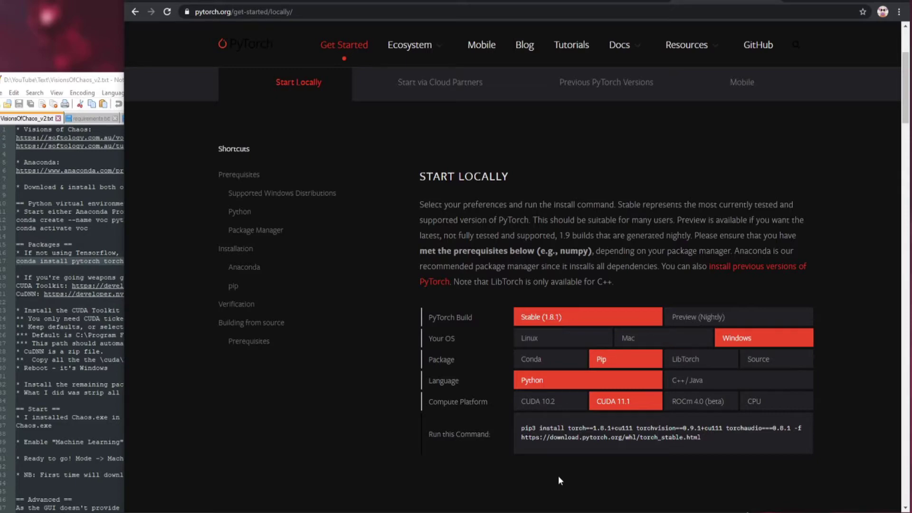
{"action": "left_click_drag", "start_coordinate": [546, 428], "coordinate": [593, 428]}
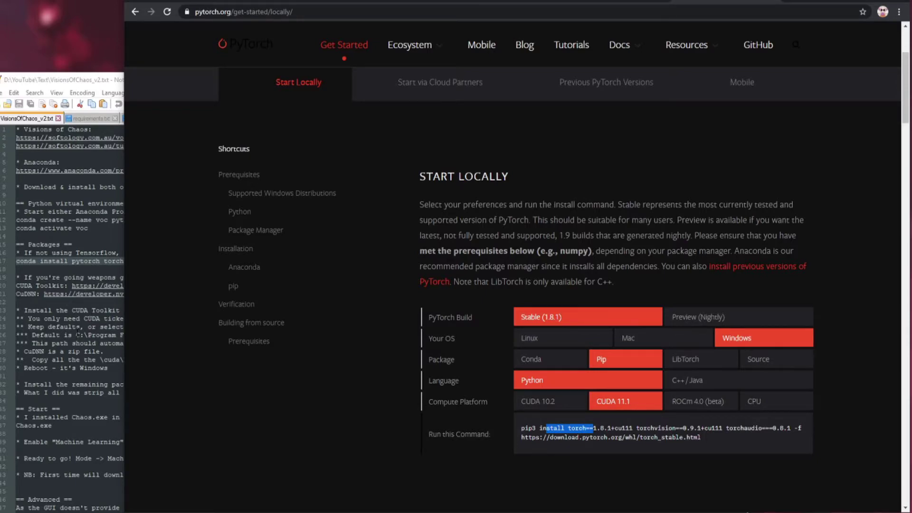
{"action": "left_click", "coordinate": [77, 334]}
{"action": "left_click", "coordinate": [267, 261]}
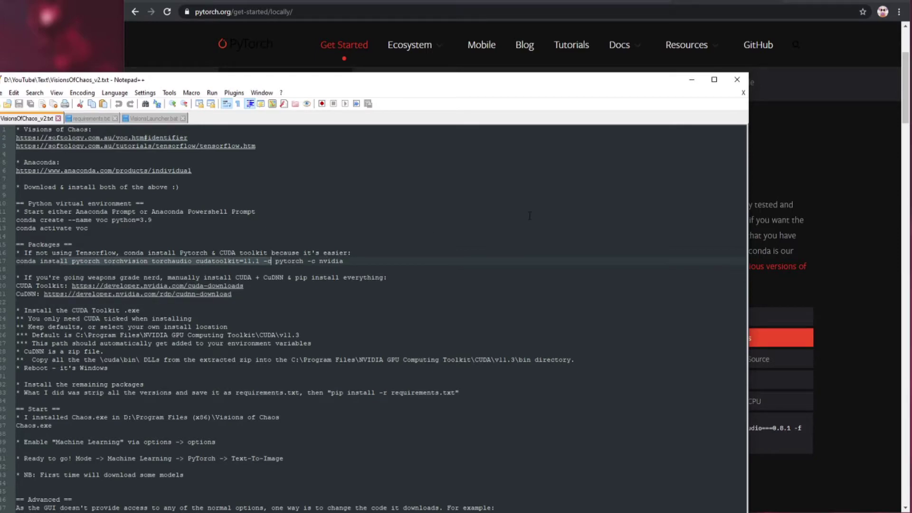
Set the CUDA Toolkit 11.3 download to Windows 10 x86_64 with the local exe installer
{"action": "left_click", "coordinate": [608, 2]}
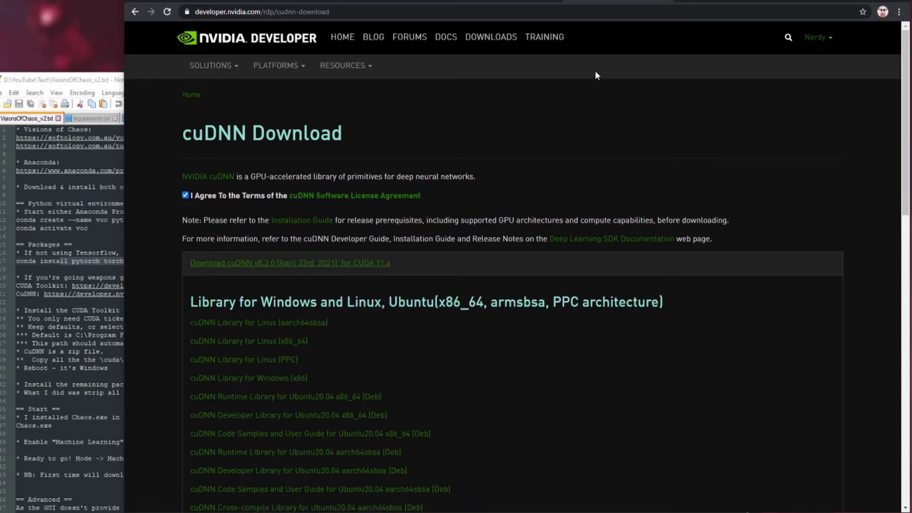
{"action": "left_click", "coordinate": [532, 1]}
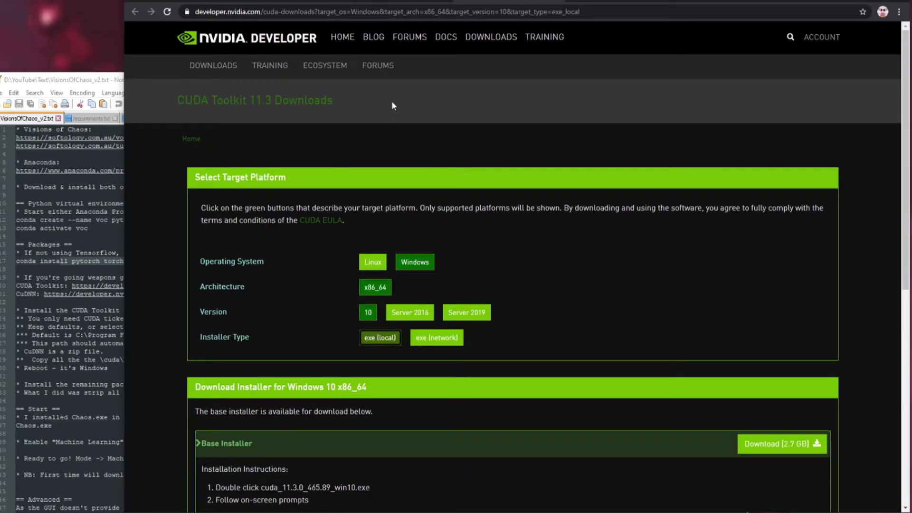
{"action": "scroll", "coordinate": [392, 100], "scroll_direction": "down", "scroll_amount": 1}
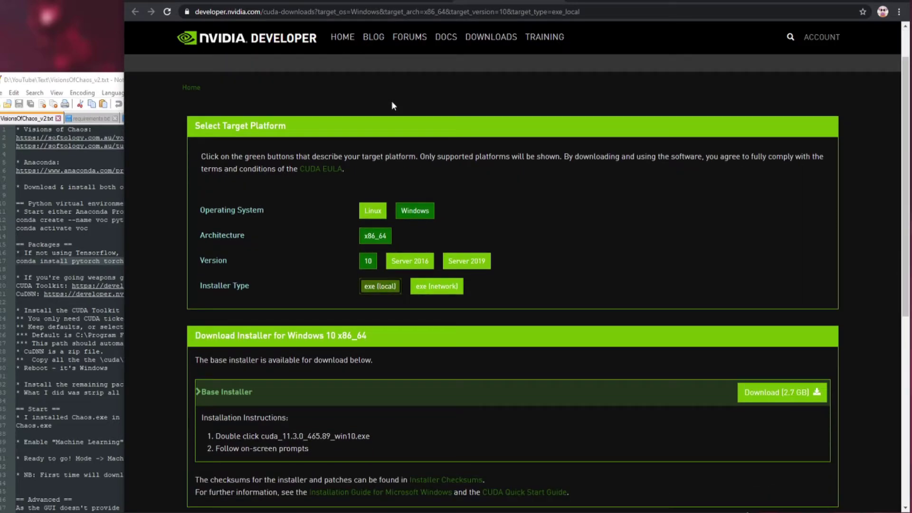
{"action": "left_click", "coordinate": [415, 214]}
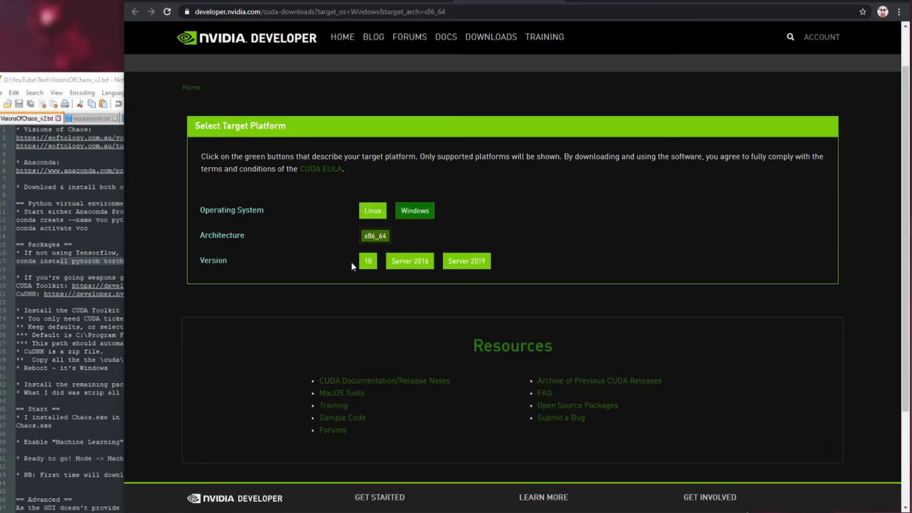
{"action": "left_click", "coordinate": [368, 263]}
{"action": "left_click", "coordinate": [380, 286]}
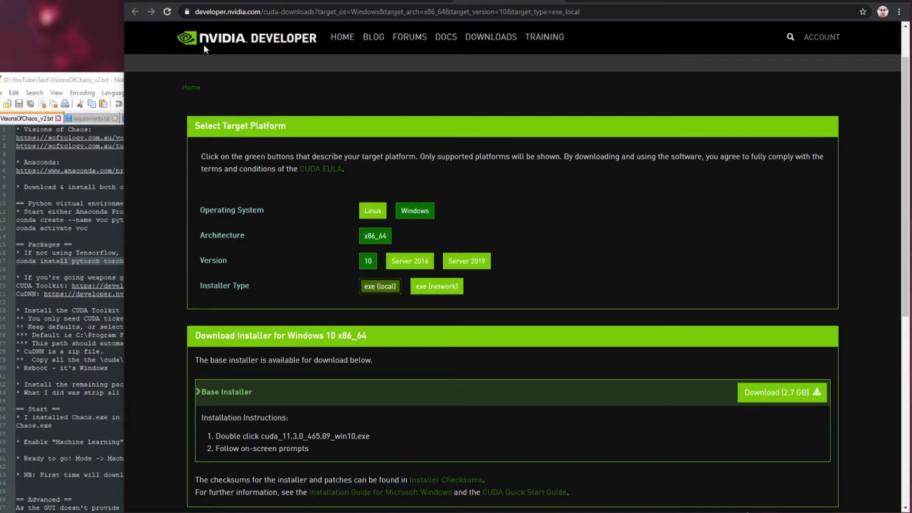
{"action": "left_click", "coordinate": [616, 2]}
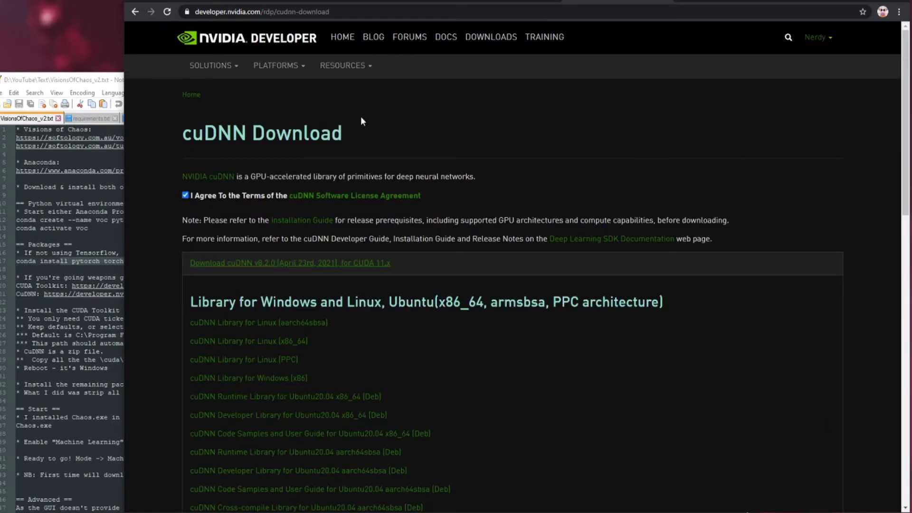
{"action": "left_click", "coordinate": [511, 3]}
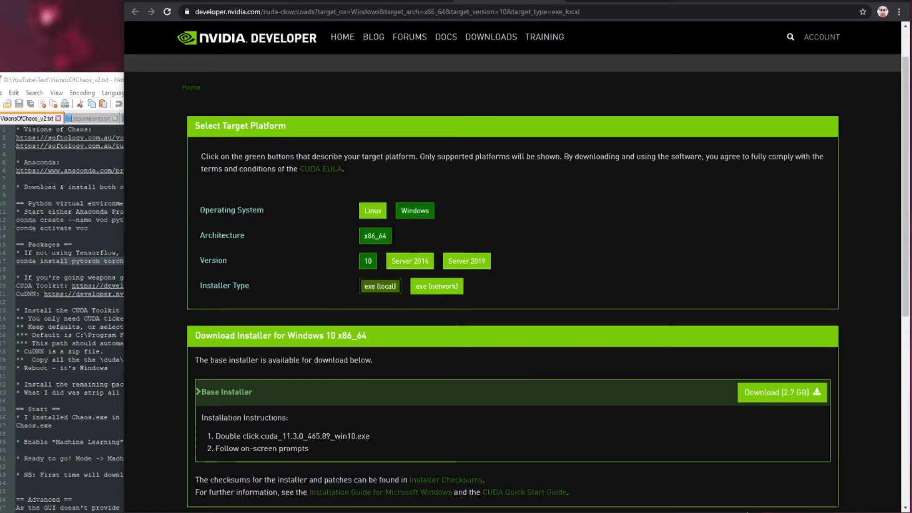
{"action": "key", "text": "super+Down"}
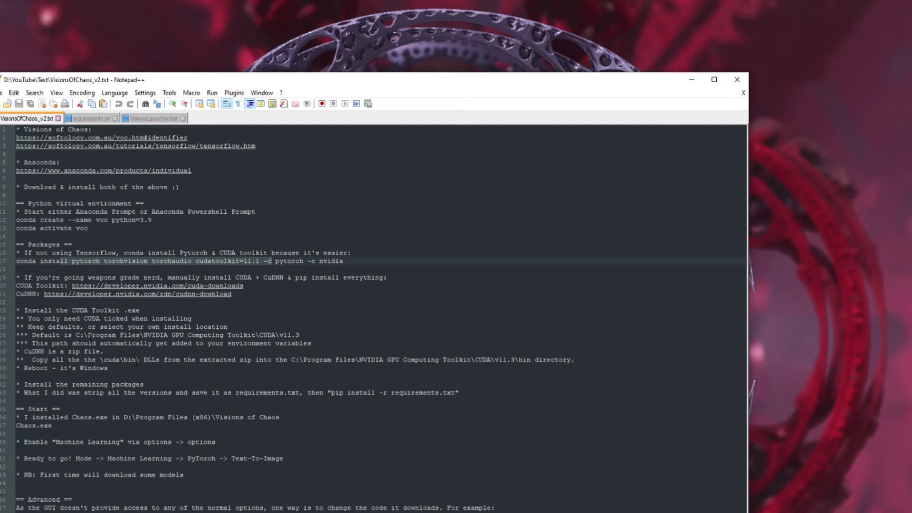
{"action": "left_click_drag", "start_coordinate": [75, 335], "coordinate": [300, 335]}
{"action": "left_click", "coordinate": [274, 336]}
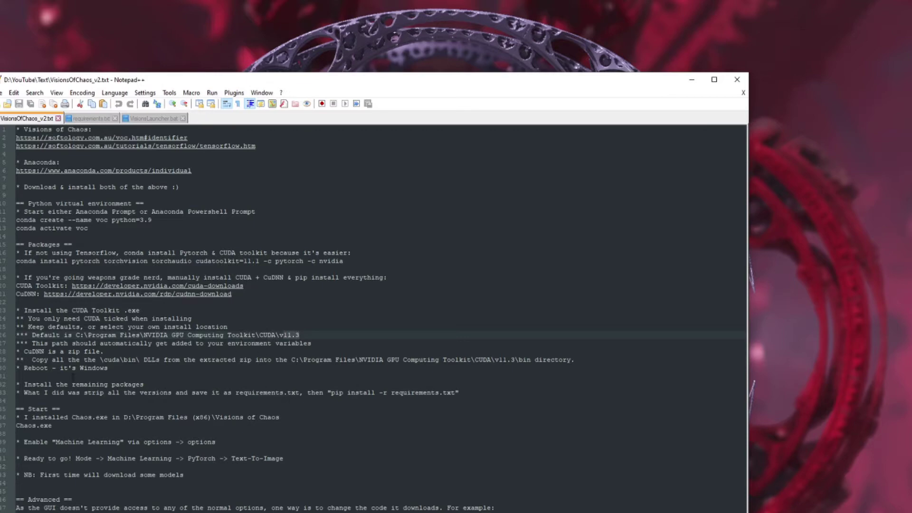
{"action": "left_click", "coordinate": [109, 368]}
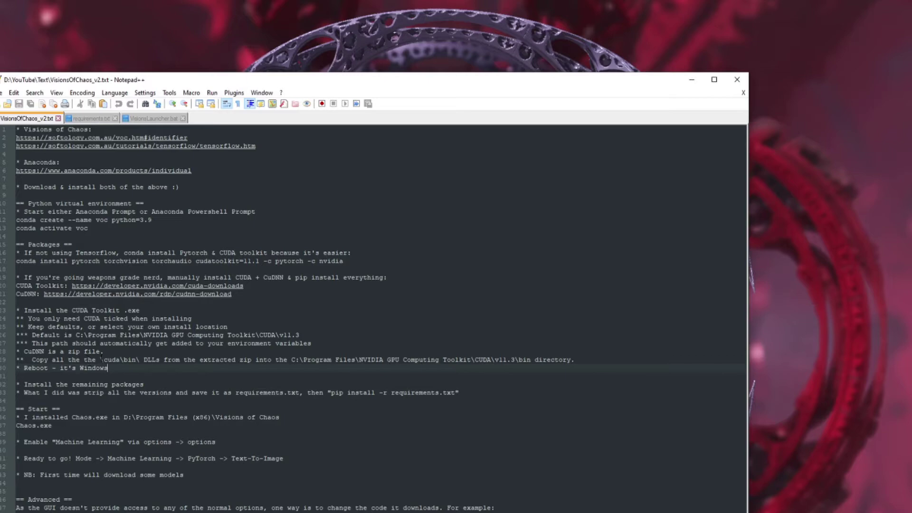
{"action": "left_click_drag", "start_coordinate": [101, 359], "coordinate": [143, 359]}
{"action": "left_click", "coordinate": [145, 368]}
{"action": "key", "text": "Down"}
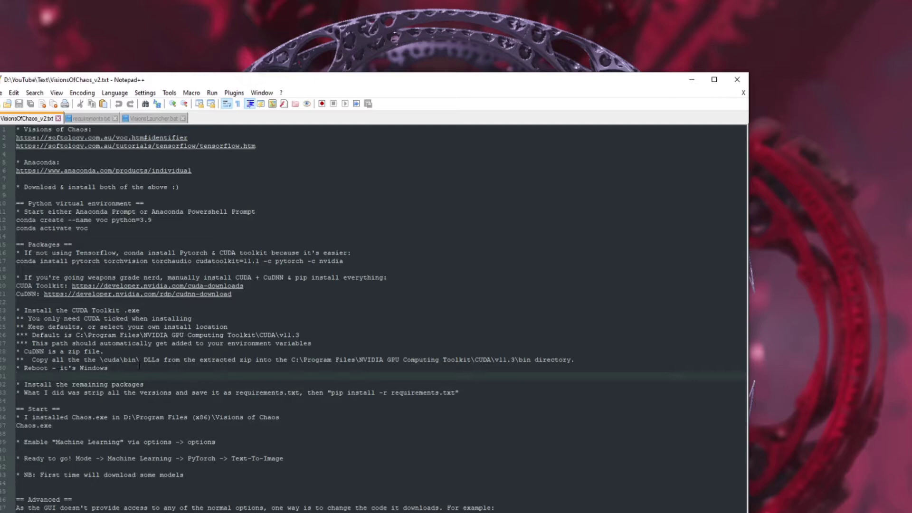
{"action": "left_click", "coordinate": [80, 368]}
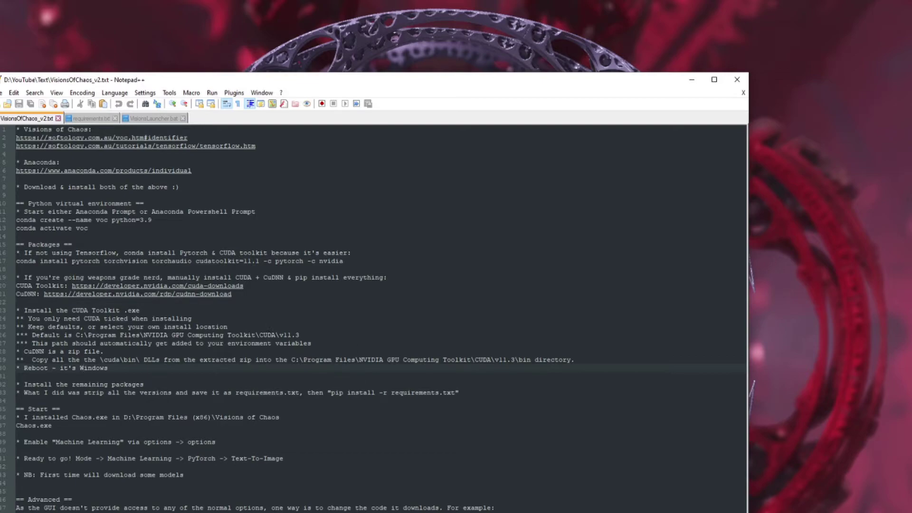
{"action": "key", "text": "alt+Tab"}
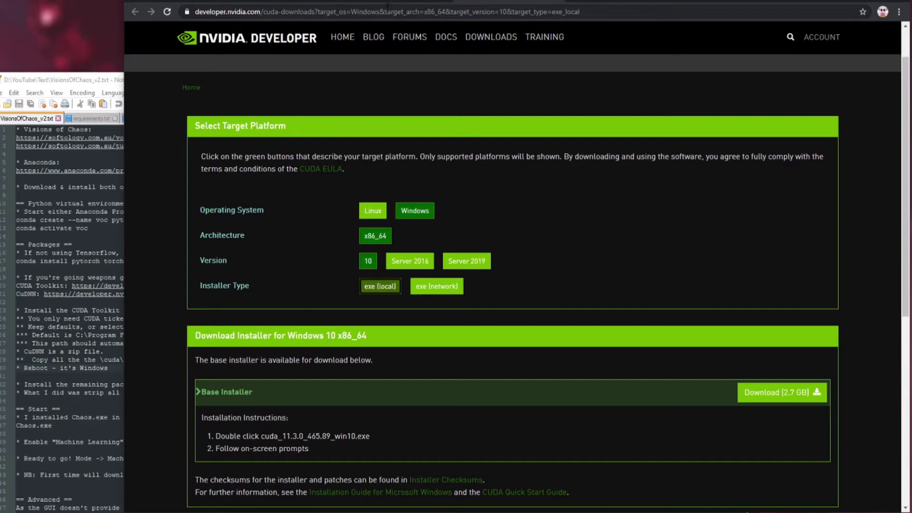
Scroll through the pip install commands in Softology's TensorFlow tutorial, then return to the notes
{"action": "key", "text": "ctrl+Tab"}
{"action": "scroll", "coordinate": [433, 161], "scroll_direction": "down", "scroll_amount": 1}
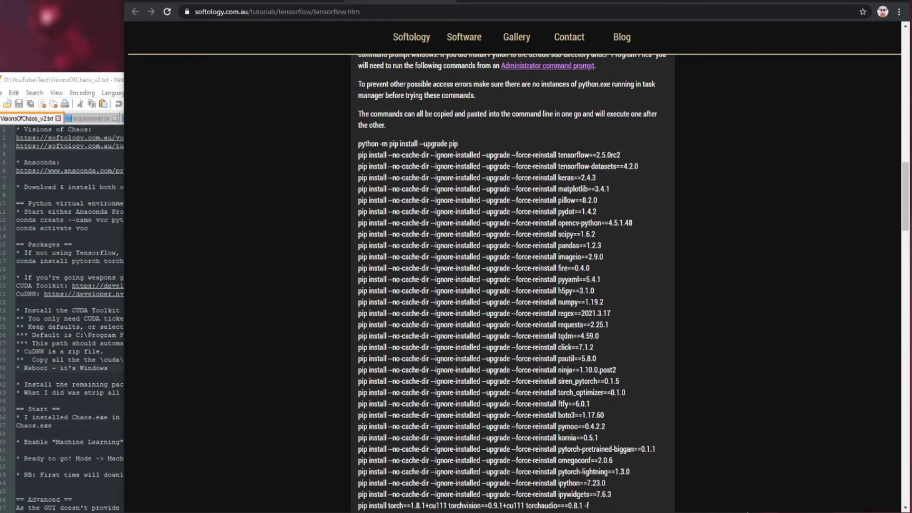
{"action": "scroll", "coordinate": [434, 160], "scroll_direction": "down", "scroll_amount": 3}
{"action": "scroll", "coordinate": [434, 160], "scroll_direction": "up", "scroll_amount": 3}
{"action": "scroll", "coordinate": [424, 368], "scroll_direction": "down", "scroll_amount": 3}
{"action": "scroll", "coordinate": [424, 368], "scroll_direction": "up", "scroll_amount": 3}
{"action": "left_click", "coordinate": [75, 370]}
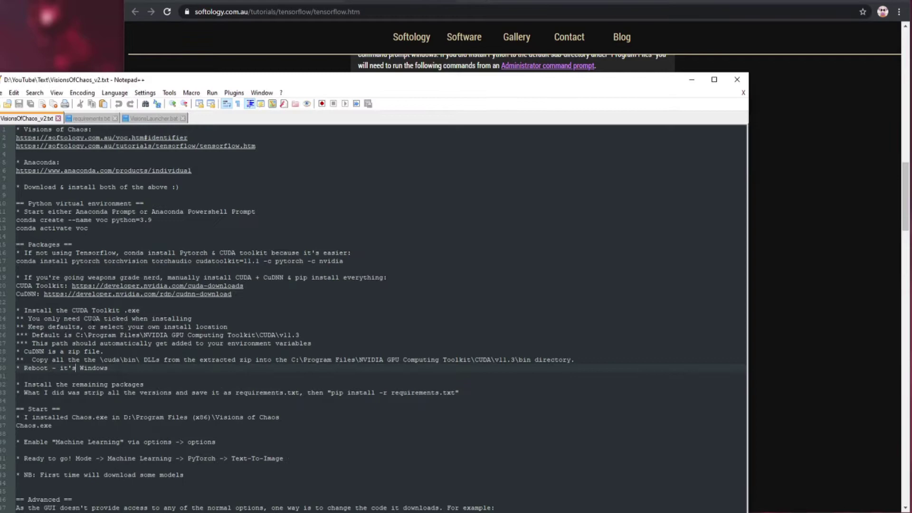
{"action": "left_click", "coordinate": [91, 118]}
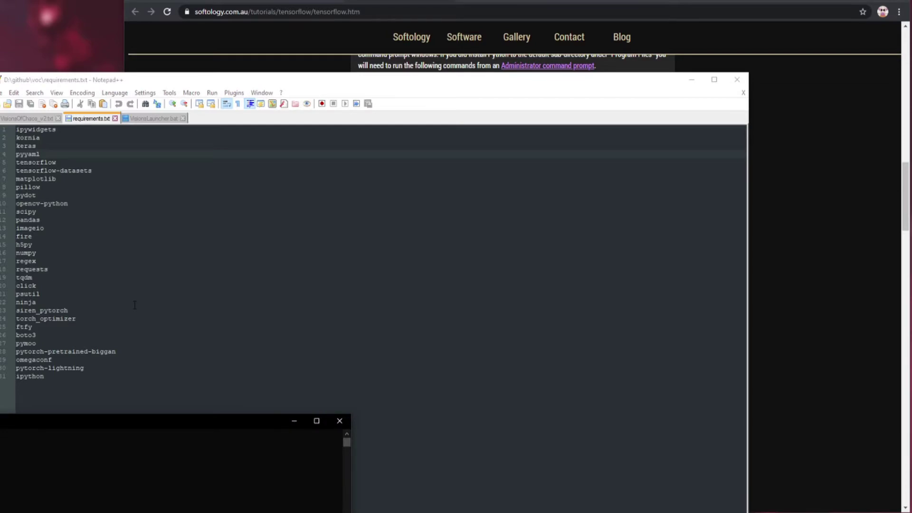
{"action": "left_click", "coordinate": [777, 234]}
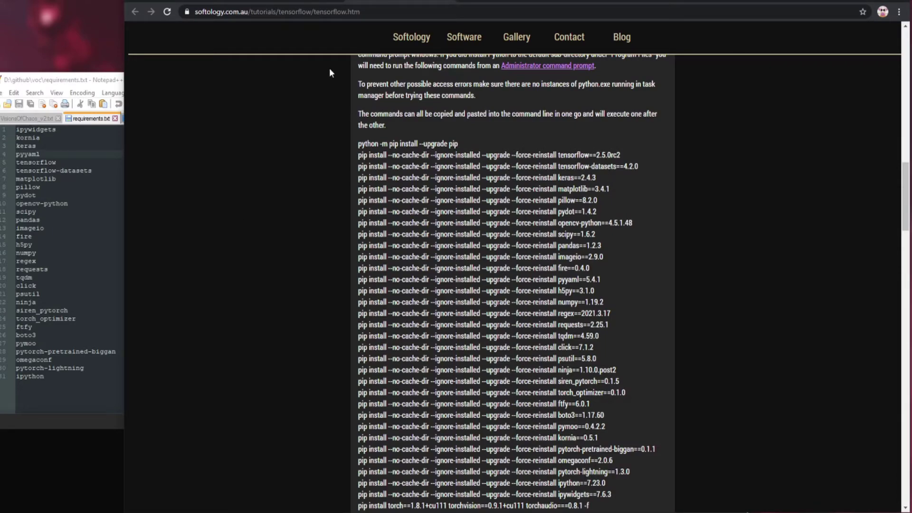
{"action": "left_click", "coordinate": [76, 231]}
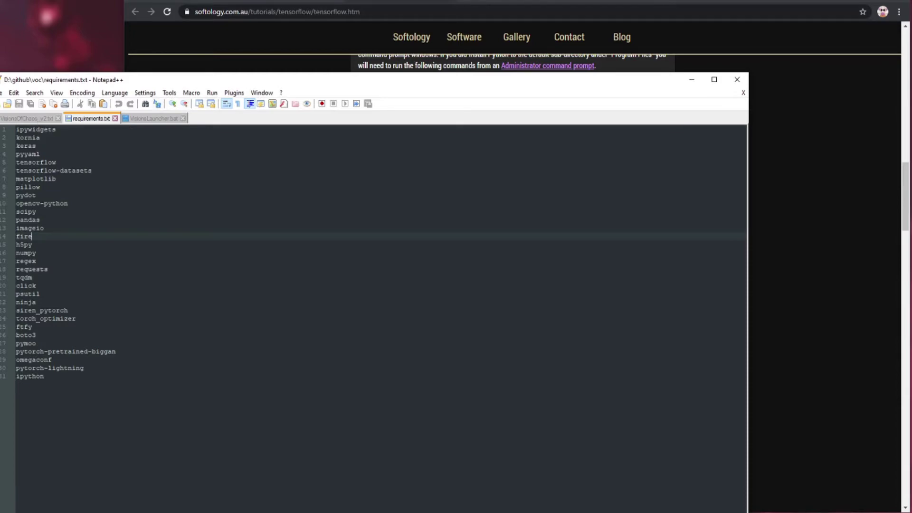
{"action": "left_click", "coordinate": [37, 119]}
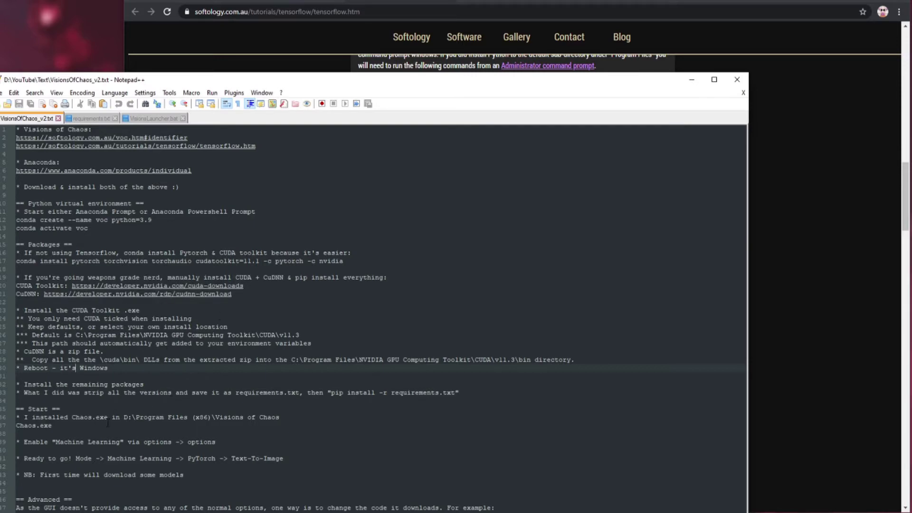
Select the Visions of Chaos install path on line 36 of the notes
{"action": "left_click_drag", "start_coordinate": [32, 418], "coordinate": [215, 418]}
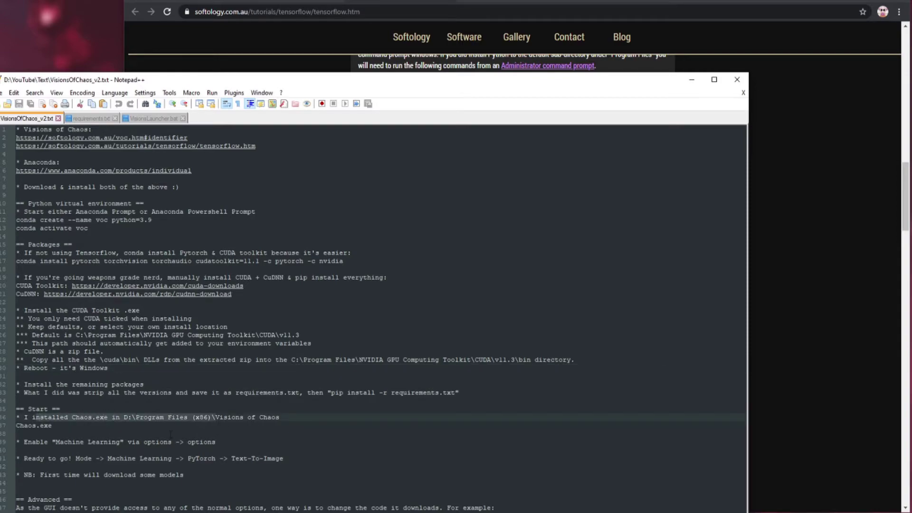
{"action": "left_click", "coordinate": [216, 423]}
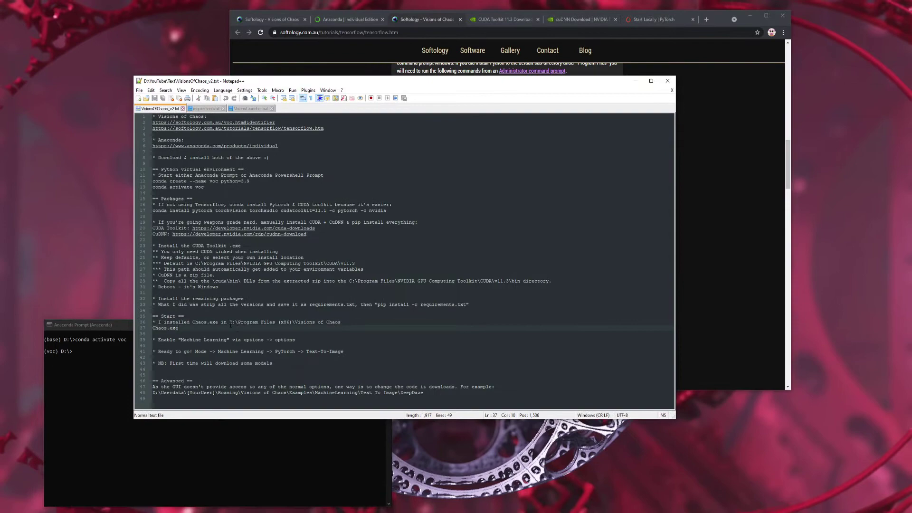
{"action": "left_click", "coordinate": [229, 322]}
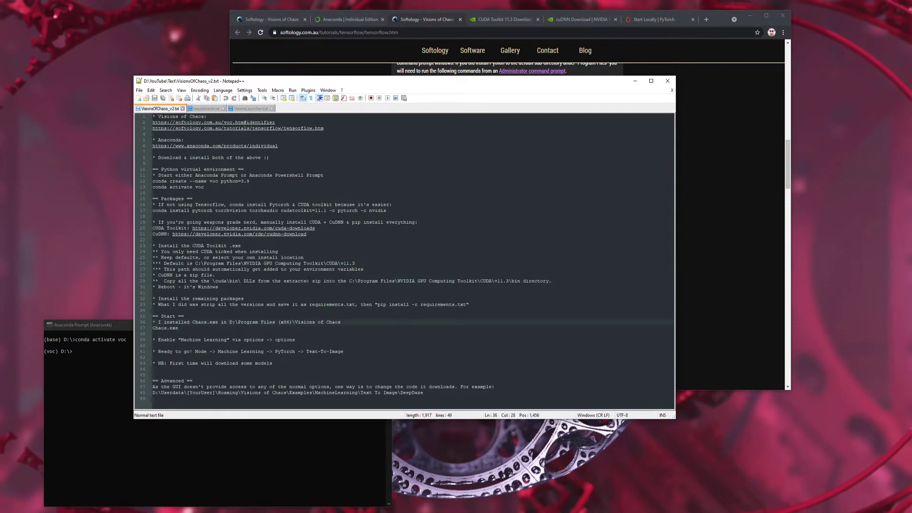
{"action": "key", "text": "shift+End"}
{"action": "key", "text": "ctrl+c"}
Change Anaconda Prompt into that folder with cd and launch Chaos.exe
{"action": "left_click", "coordinate": [67, 422]}
{"action": "type", "text": "c"}
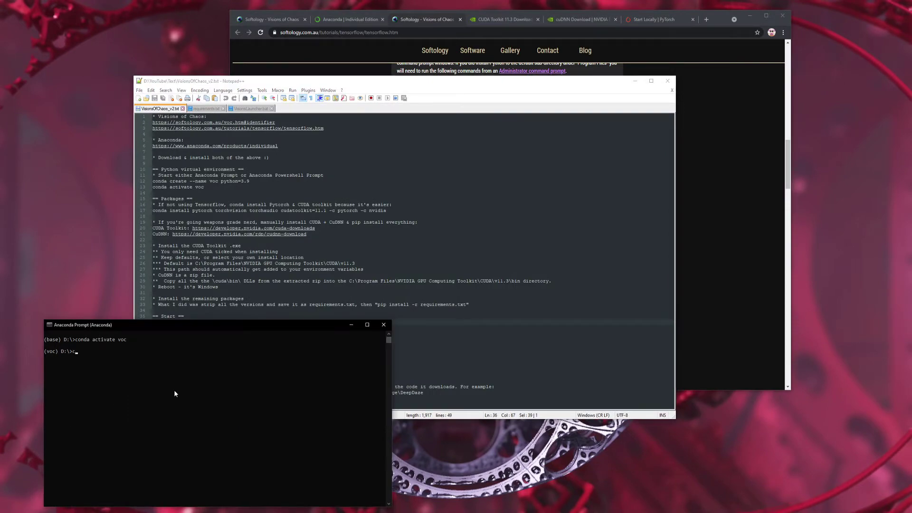
{"action": "type", "text": "d"}
{"action": "key", "text": "ctrl+v"}
{"action": "key", "text": "Return"}
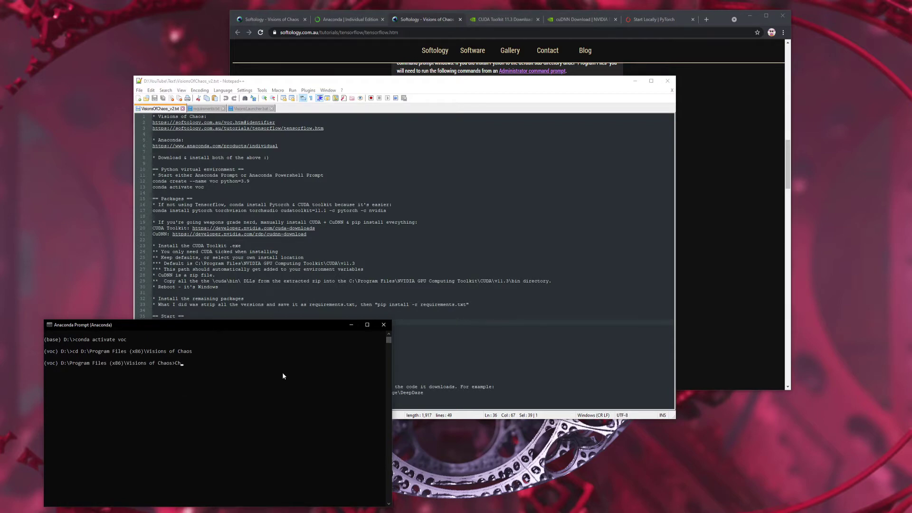
{"action": "type", "text": "Ch"}
{"action": "key", "text": "Tab"}
{"action": "key", "text": "Return"}
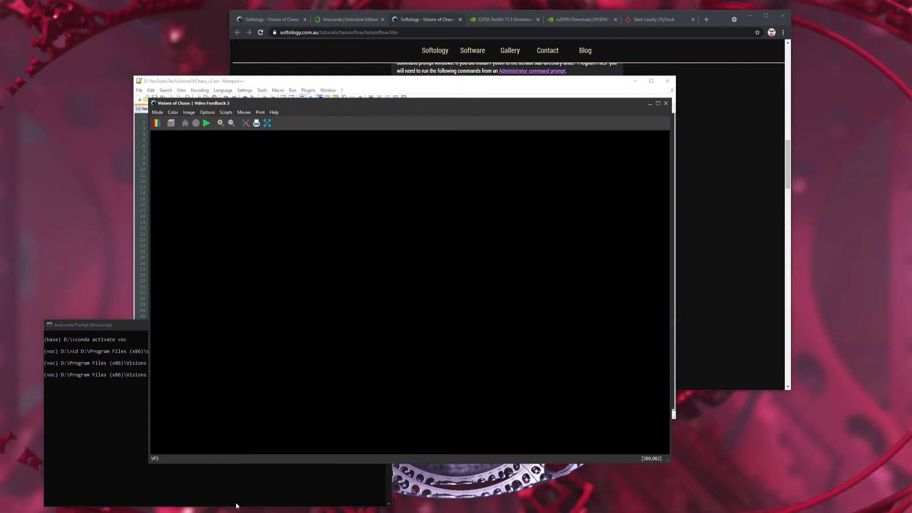
Locate VisionsLauncher.bat in the Visions of Chaos folder and check its right-click menu
{"action": "left_click", "coordinate": [236, 507]}
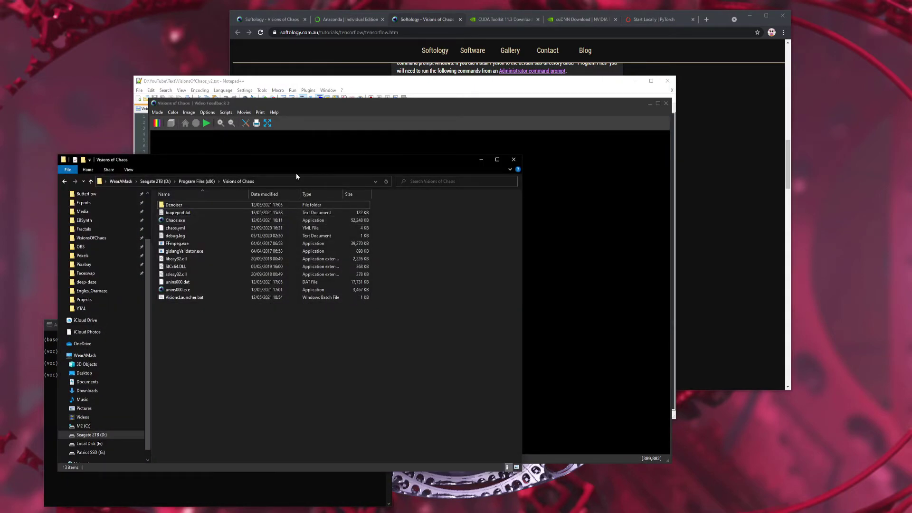
{"action": "left_click_drag", "start_coordinate": [296, 161], "coordinate": [464, 161]}
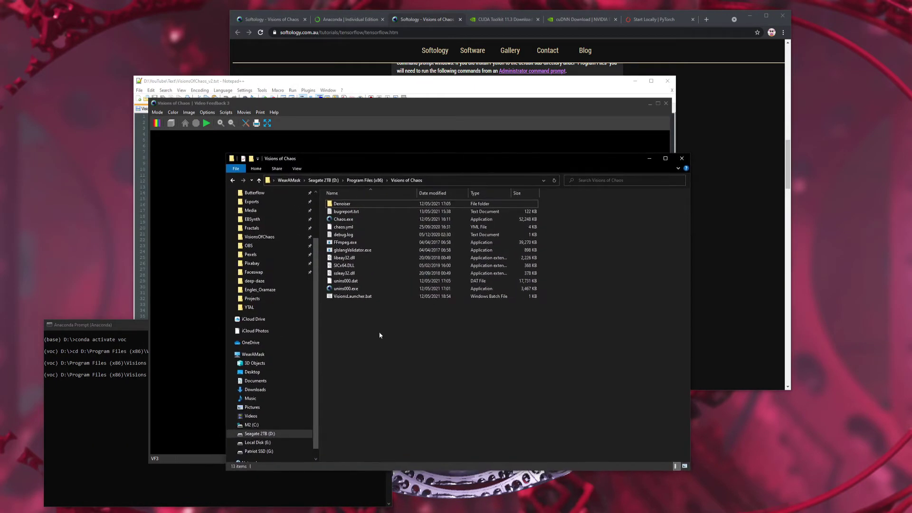
{"action": "left_click", "coordinate": [363, 296]}
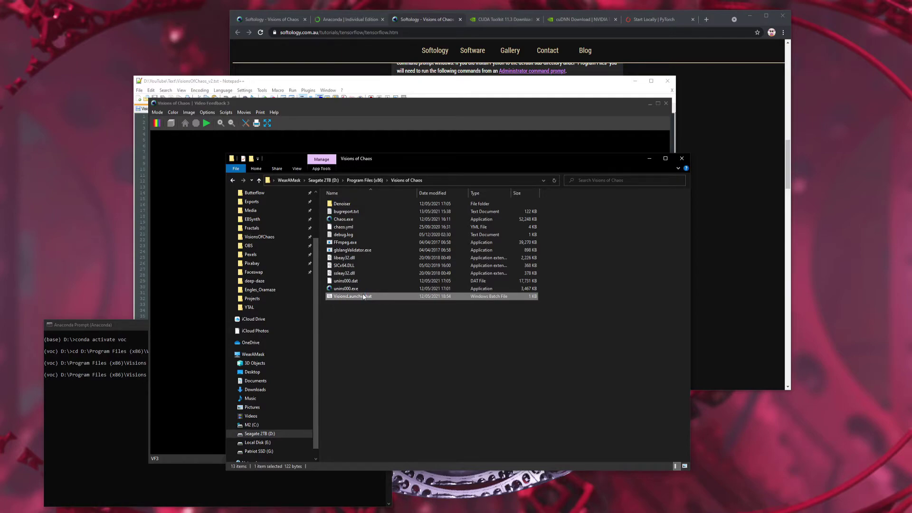
{"action": "right_click", "coordinate": [363, 297]}
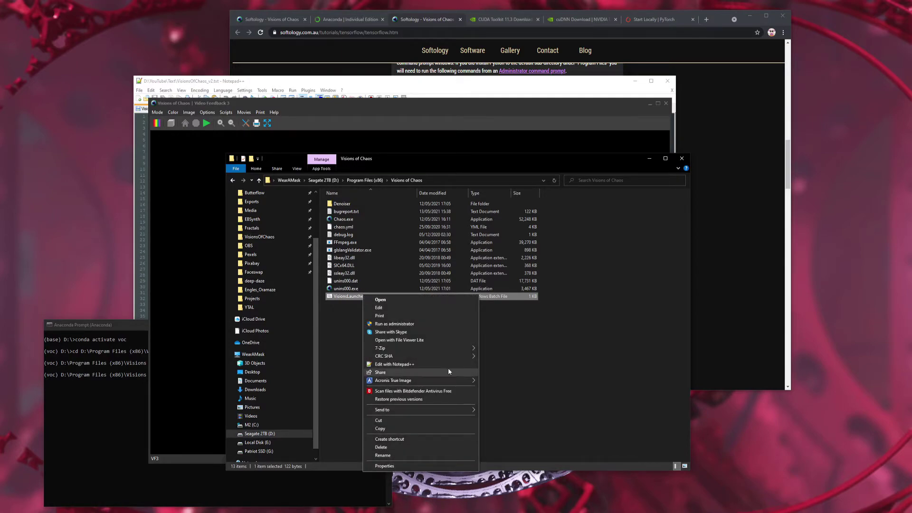
{"action": "left_click", "coordinate": [338, 302]}
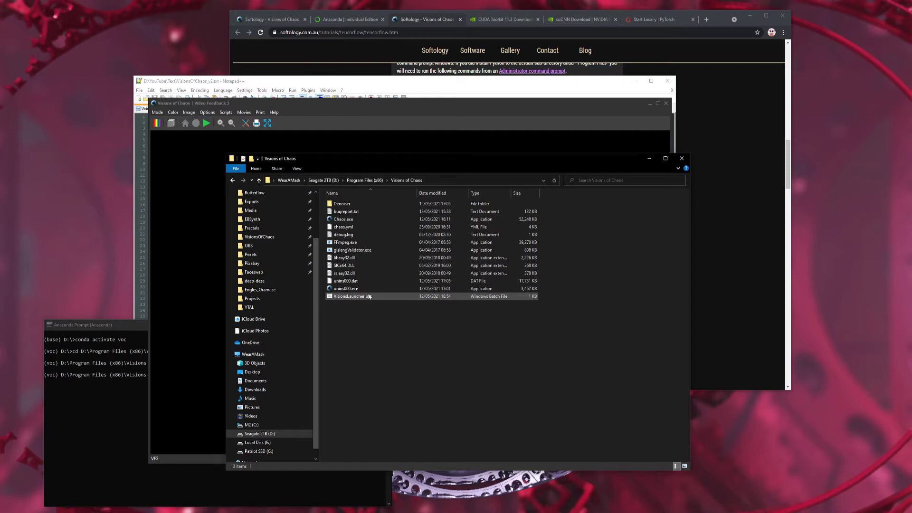
Show VisionsLauncher.bat's launch command in Notepad++ and minimise the other windows
{"action": "left_click", "coordinate": [365, 82]}
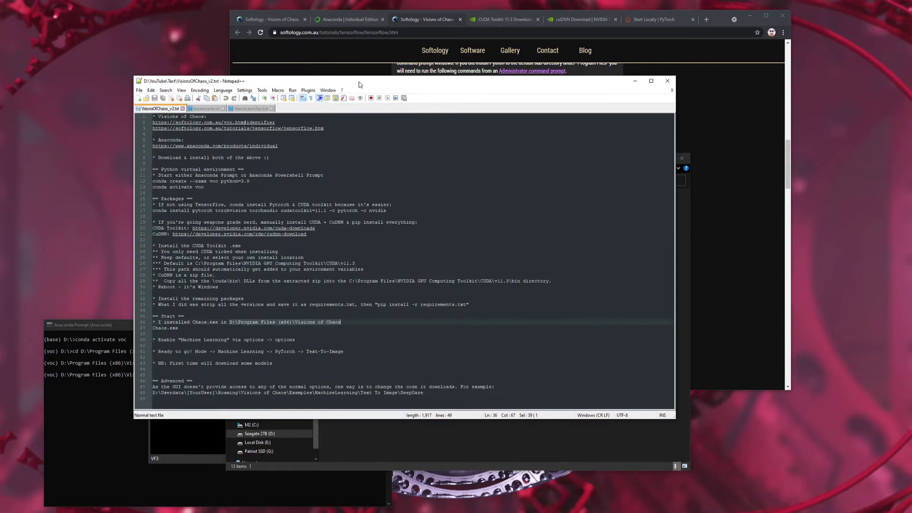
{"action": "left_click", "coordinate": [253, 109]}
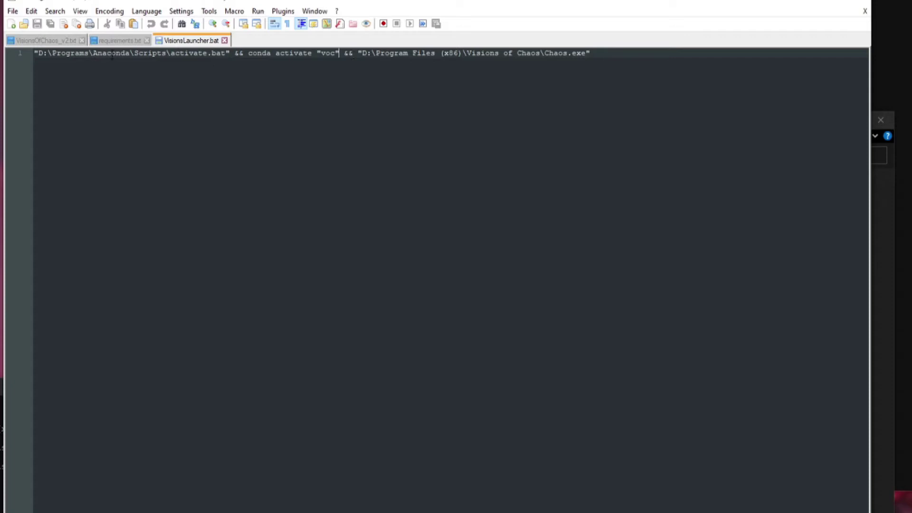
{"action": "left_click", "coordinate": [21, 511]}
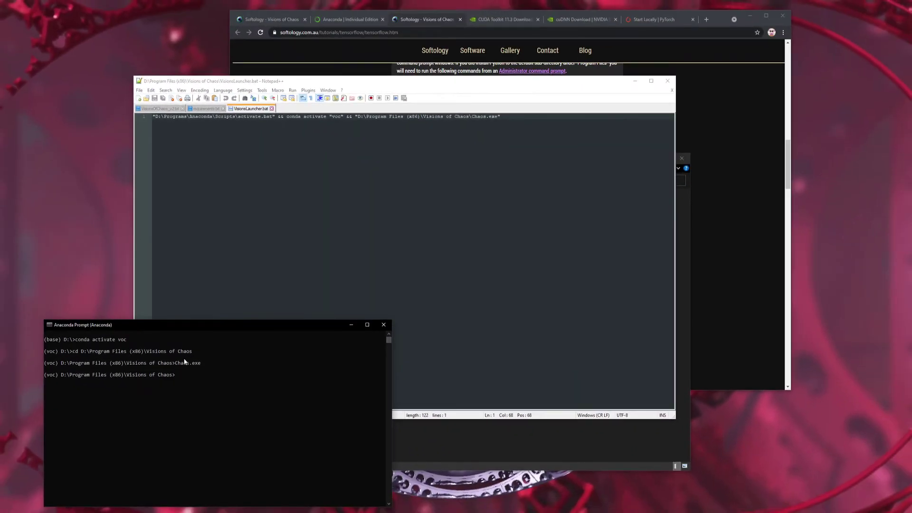
{"action": "left_click", "coordinate": [635, 81]}
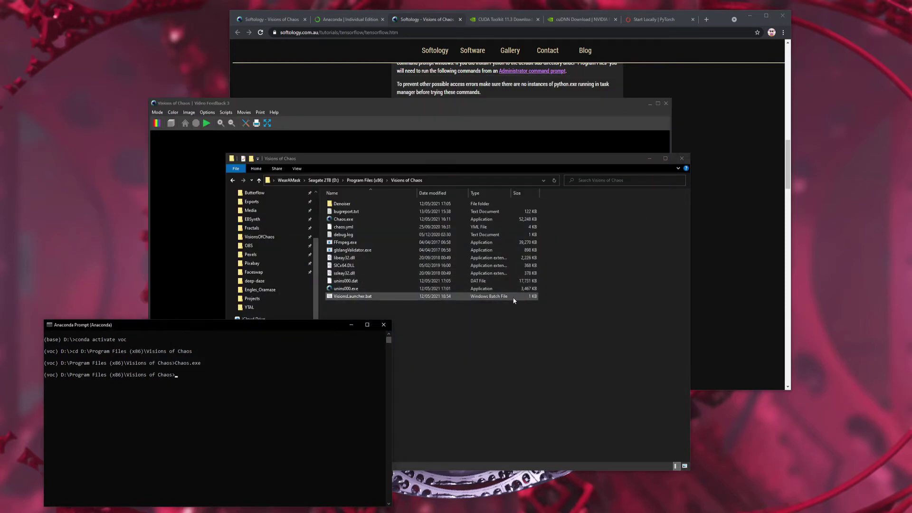
{"action": "left_click", "coordinate": [650, 159]}
{"action": "left_click", "coordinate": [281, 219]}
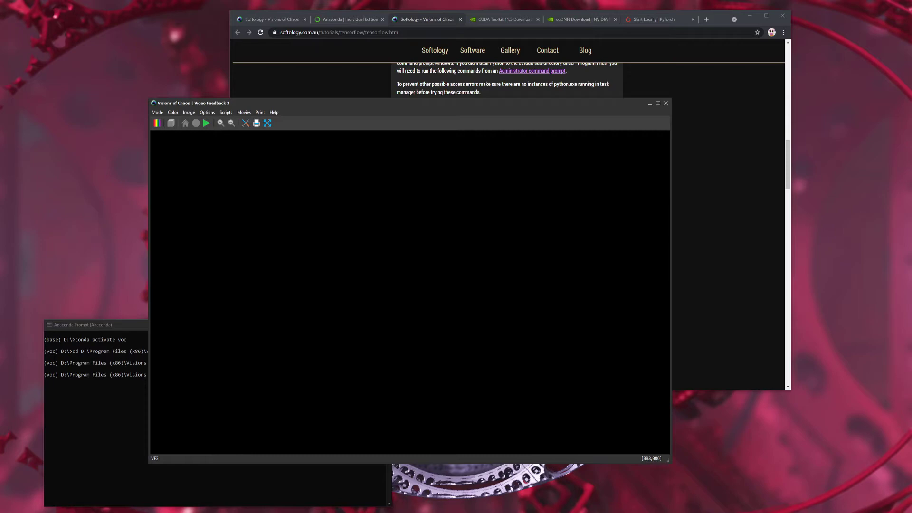
{"action": "key", "text": "alt+Tab"}
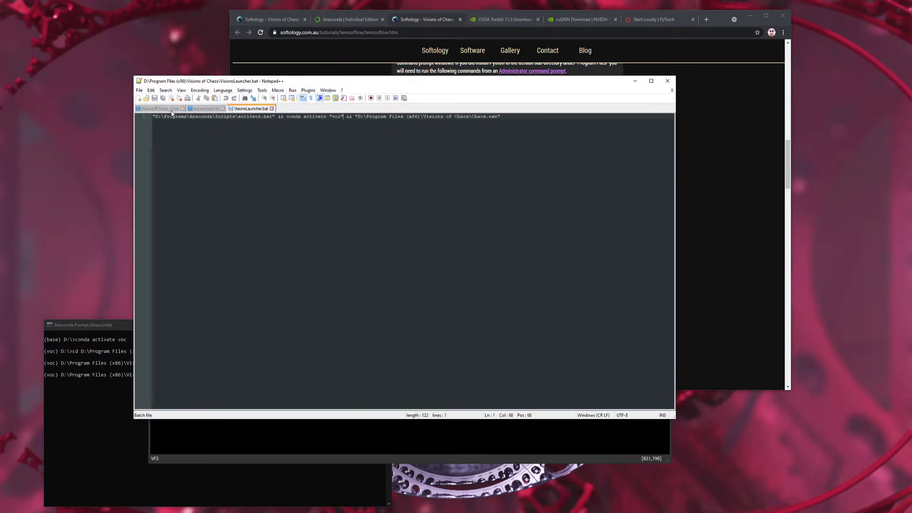
In the Notepad++ setup notes, highlight the Enable "Machine Learning" instruction
{"action": "left_click", "coordinate": [172, 111]}
{"action": "left_click_drag", "start_coordinate": [224, 84], "coordinate": [199, 73]}
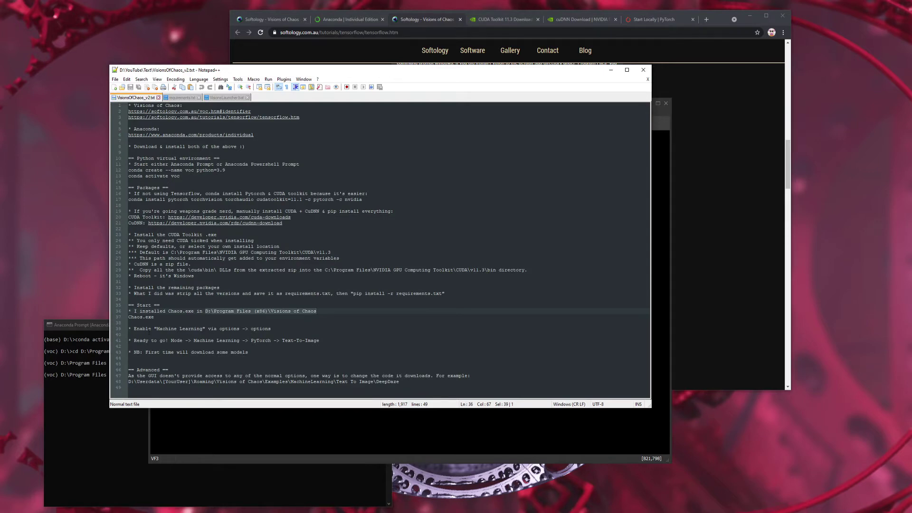
{"action": "left_click_drag", "start_coordinate": [143, 329], "coordinate": [237, 329]}
Run 'Check and enable Machine Learning modes' in Options, detecting Python 3.9.4, then close Options
{"action": "left_click", "coordinate": [658, 230]}
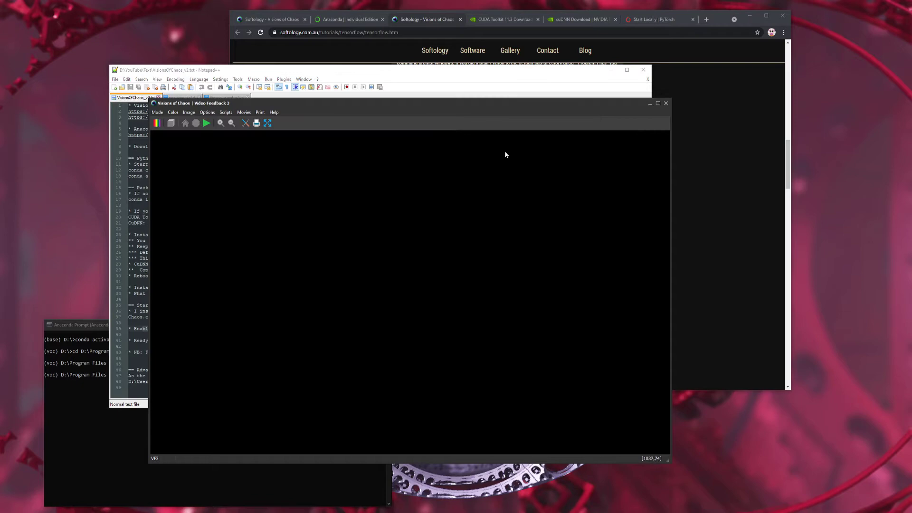
{"action": "left_click", "coordinate": [208, 112]}
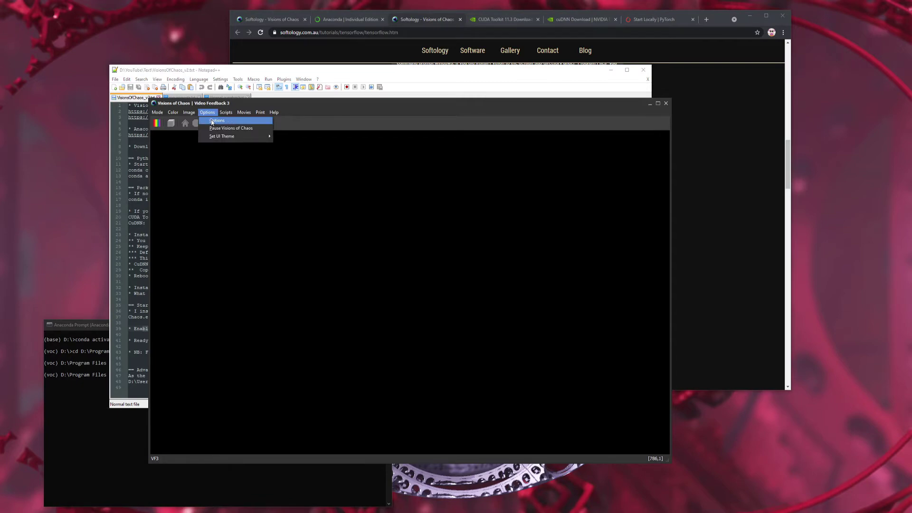
{"action": "left_click", "coordinate": [212, 121]}
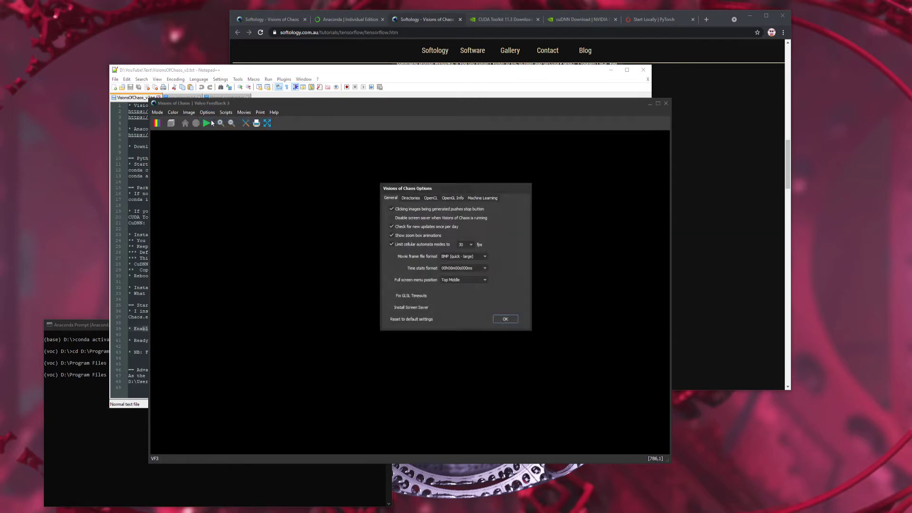
{"action": "left_click", "coordinate": [482, 198]}
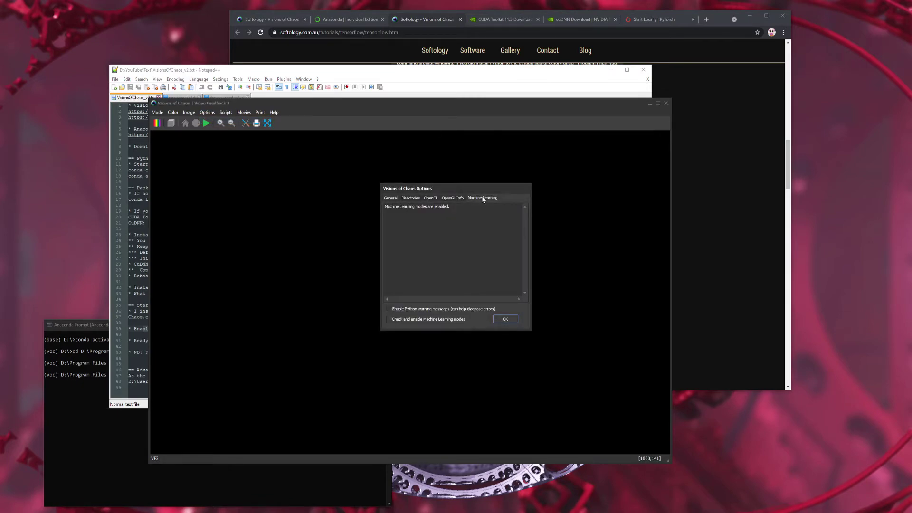
{"action": "left_click", "coordinate": [415, 319]}
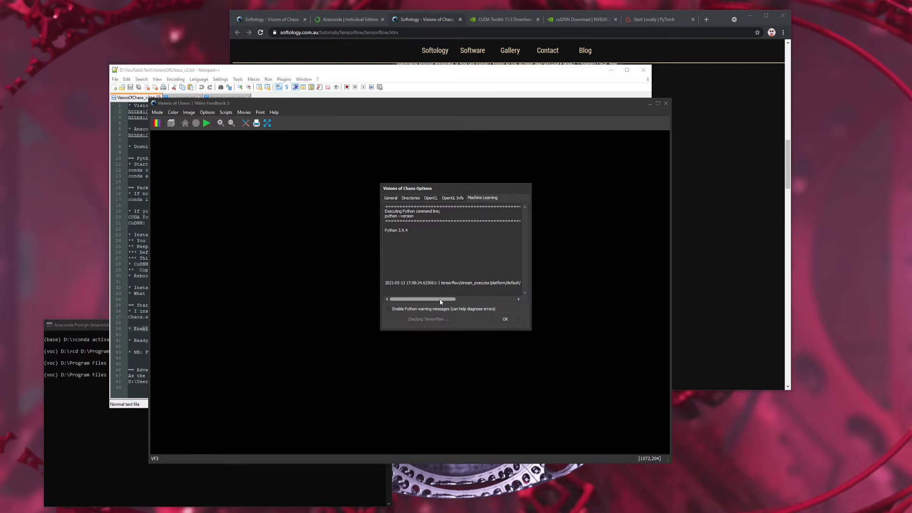
{"action": "left_click_drag", "start_coordinate": [441, 299], "coordinate": [499, 300]}
{"action": "left_click", "coordinate": [507, 319]}
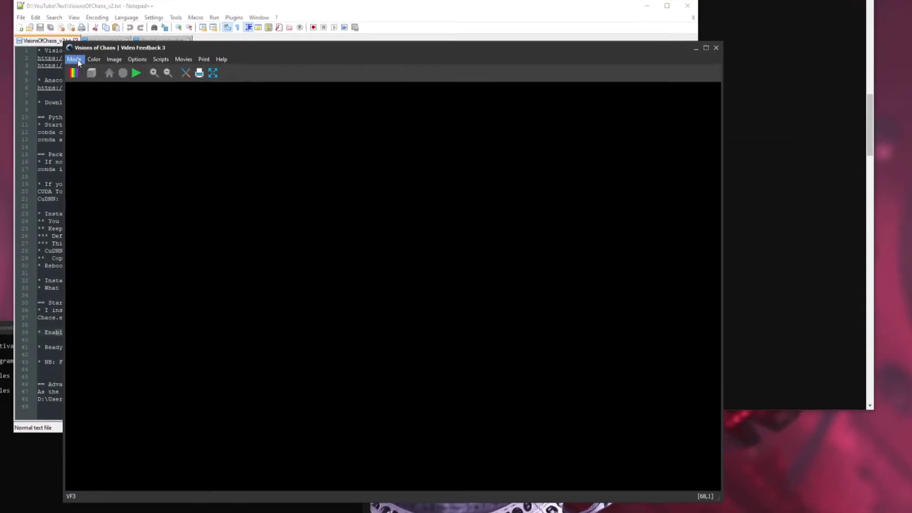
Open the PyTorch Text-To-Image mode, bringing up the notice that Python, TensorFlow, Keras and PyTorch installed OK
{"action": "left_click", "coordinate": [157, 112]}
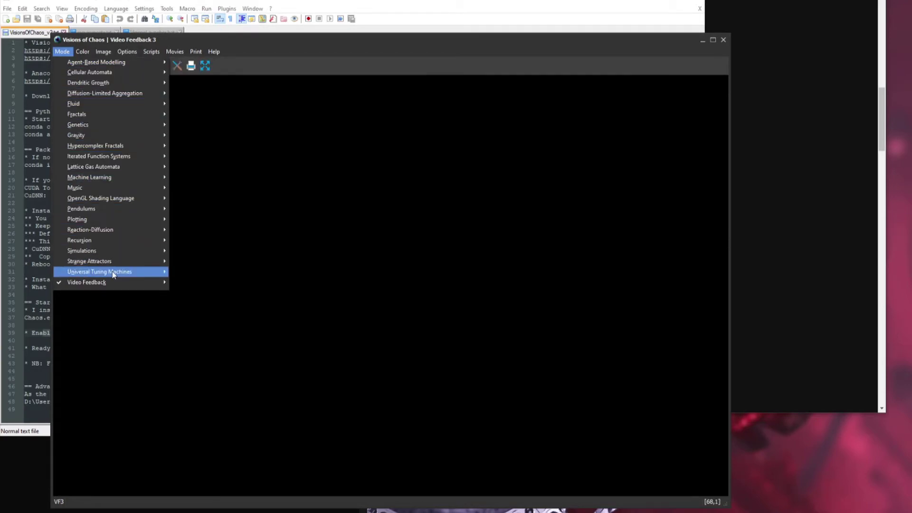
{"action": "mouse_move", "coordinate": [118, 289]}
{"action": "mouse_move", "coordinate": [114, 265]}
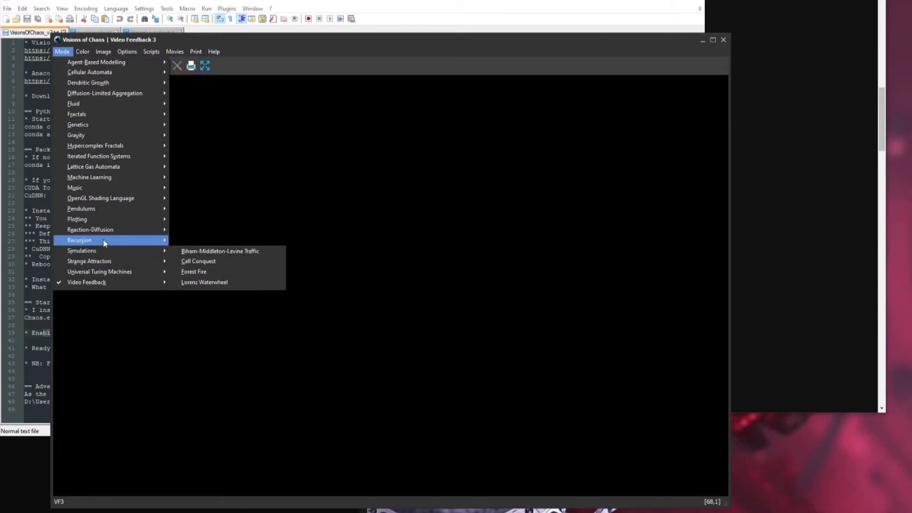
{"action": "mouse_move", "coordinate": [105, 231]}
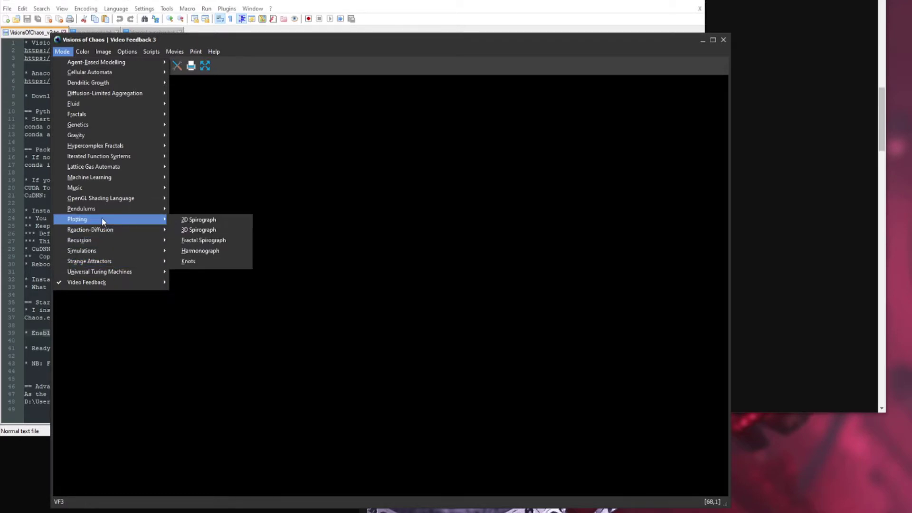
{"action": "mouse_move", "coordinate": [114, 211]}
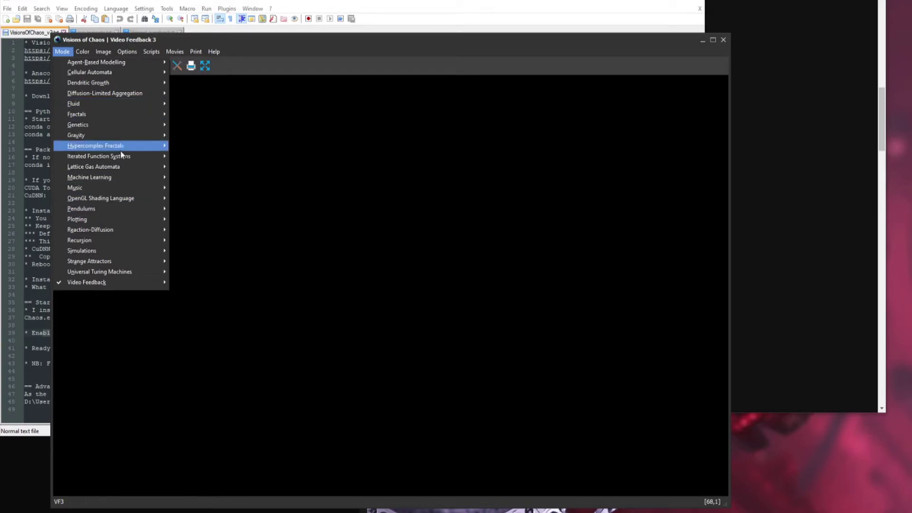
{"action": "mouse_move", "coordinate": [121, 179]}
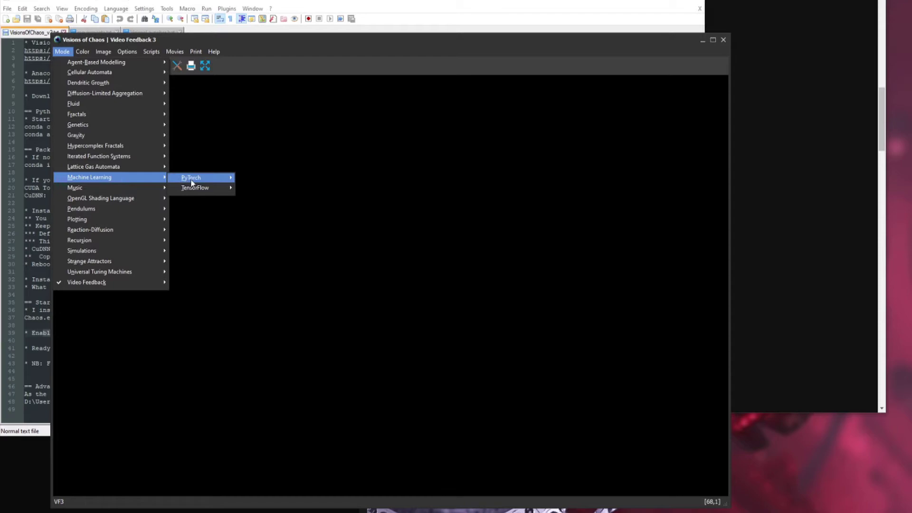
{"action": "mouse_move", "coordinate": [192, 179]}
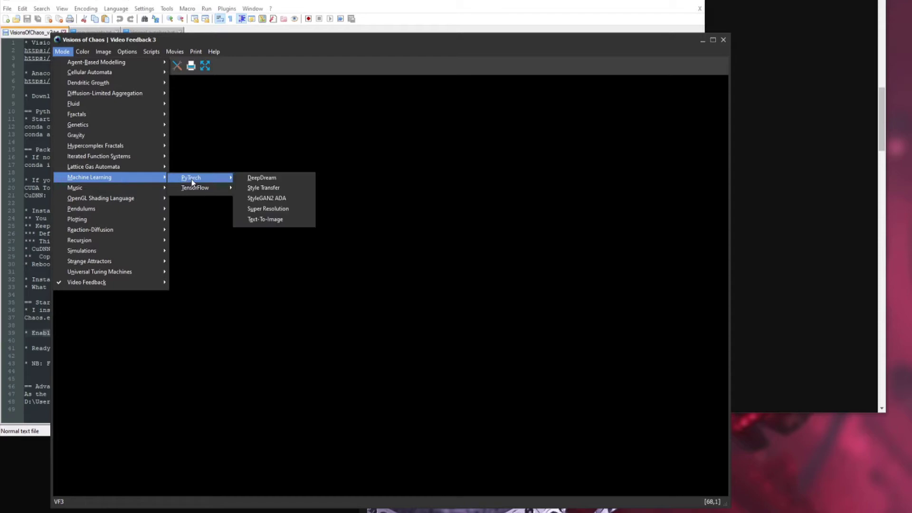
{"action": "left_click", "coordinate": [286, 223]}
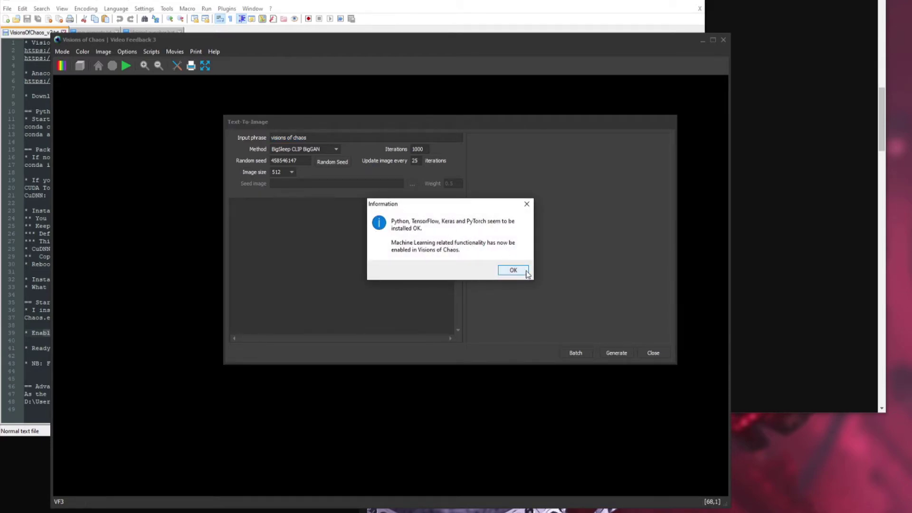
Dismiss the notice, choose DeepDaze CLIP SIREN, and enter the phrase 'Turn my text into an image that is a work of art'
{"action": "left_click", "coordinate": [512, 271]}
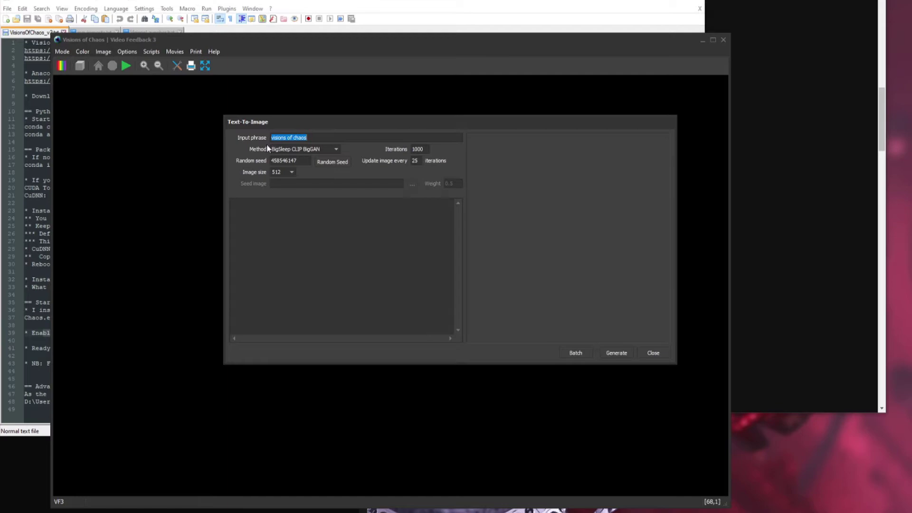
{"action": "left_click", "coordinate": [320, 139]}
{"action": "left_click_drag", "start_coordinate": [423, 147], "coordinate": [386, 147]}
{"action": "left_click_drag", "start_coordinate": [308, 137], "coordinate": [265, 163]}
{"action": "left_click", "coordinate": [321, 150]}
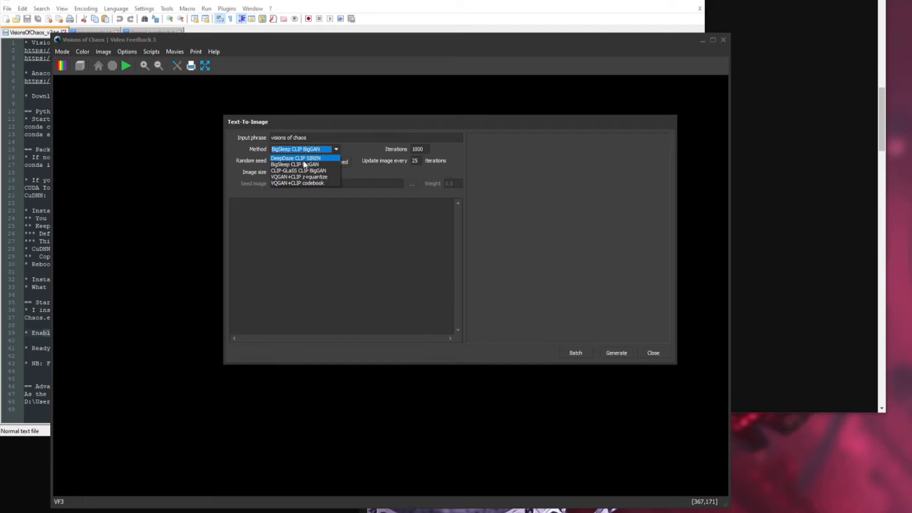
{"action": "left_click", "coordinate": [302, 160]}
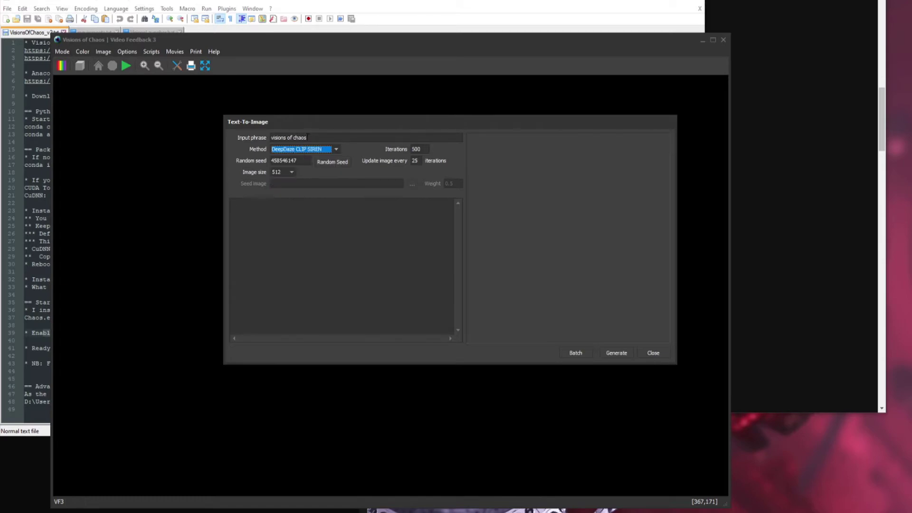
{"action": "left_click_drag", "start_coordinate": [317, 137], "coordinate": [232, 135]}
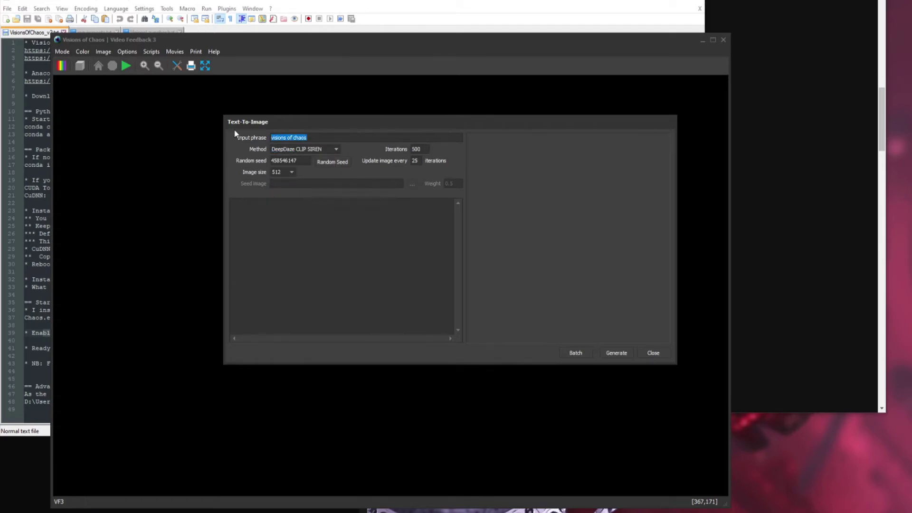
{"action": "type", "text": "Turn my text into an image that is a work of a"}
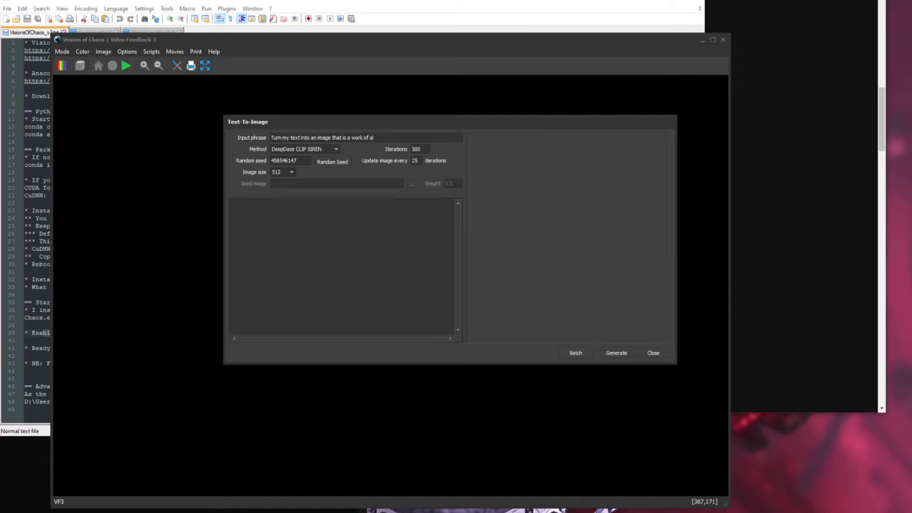
{"action": "type", "text": "rt"}
Generate the DeepDaze image from the 'work of art' phrase
{"action": "left_click", "coordinate": [616, 353]}
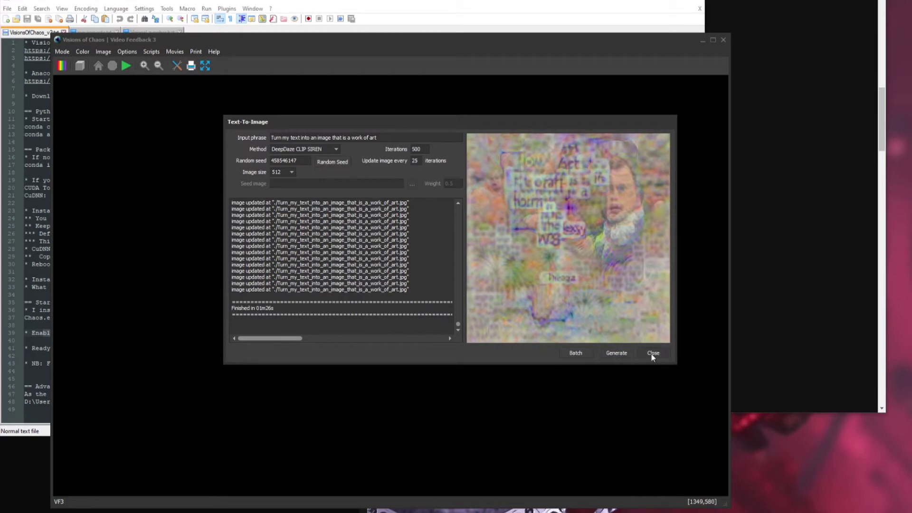
In PyTorch DeepDream Settings, set the source to 'Other external image file' and randomise the layers
{"action": "left_click", "coordinate": [62, 52]}
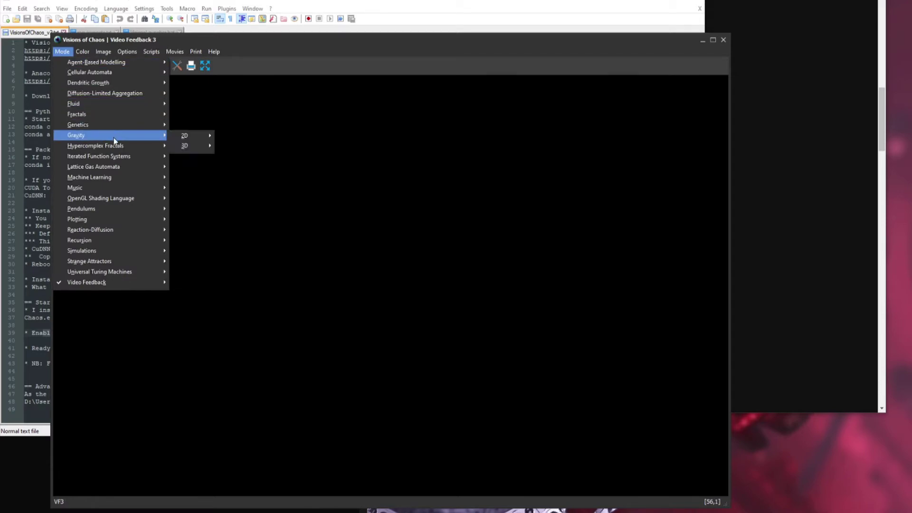
{"action": "mouse_move", "coordinate": [114, 176]}
{"action": "mouse_move", "coordinate": [192, 178]}
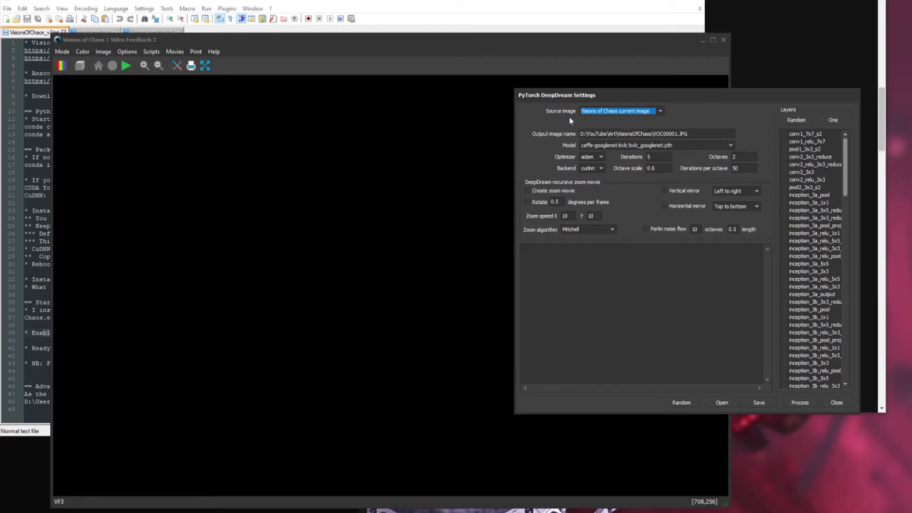
{"action": "left_click", "coordinate": [652, 112]}
{"action": "left_click", "coordinate": [630, 127]}
{"action": "left_click", "coordinate": [626, 111]}
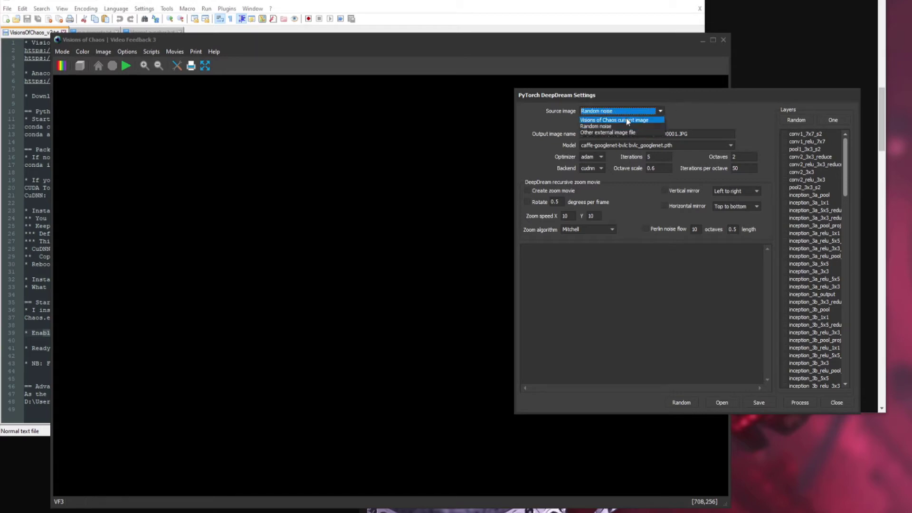
{"action": "left_click", "coordinate": [611, 132]}
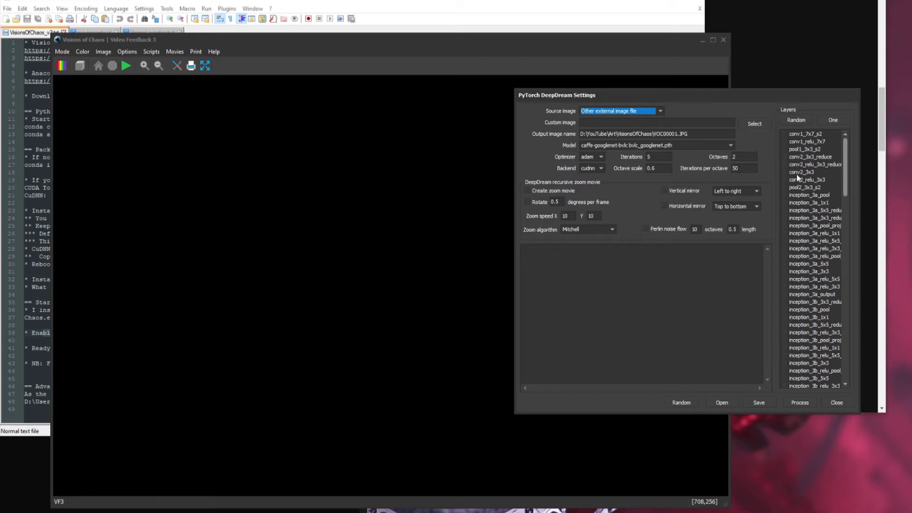
{"action": "left_click", "coordinate": [796, 120]}
{"action": "left_click_drag", "start_coordinate": [845, 153], "coordinate": [843, 418]}
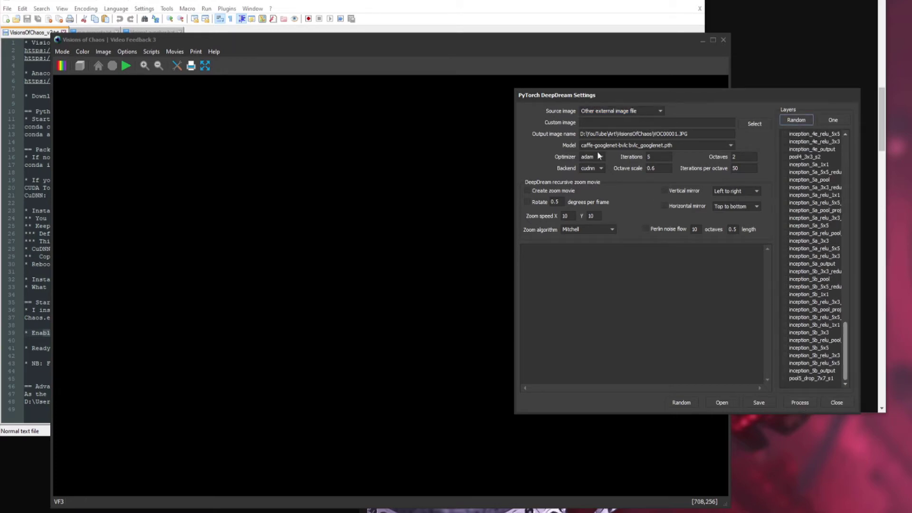
Close DeepDream, then view and close the PyTorch Style Transfer settings
{"action": "left_click", "coordinate": [839, 403]}
{"action": "left_click", "coordinate": [63, 52]}
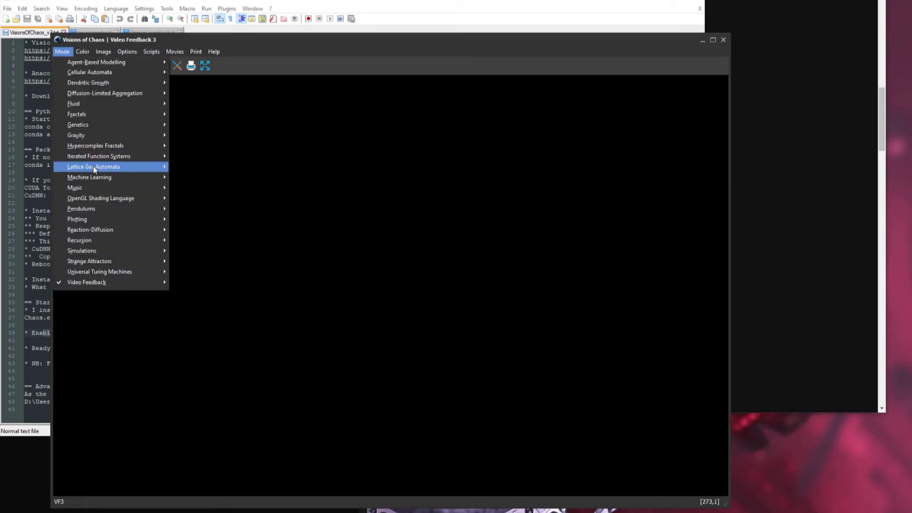
{"action": "mouse_move", "coordinate": [101, 178]}
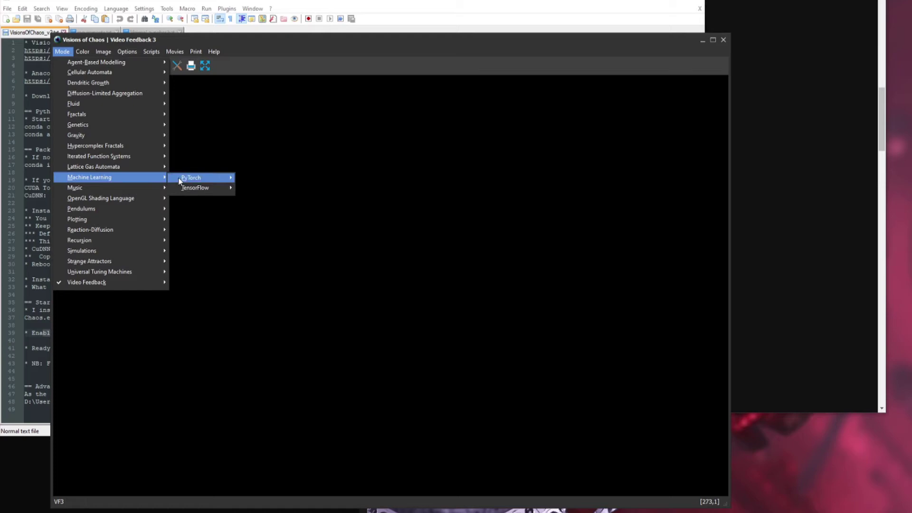
{"action": "mouse_move", "coordinate": [178, 178]}
{"action": "left_click", "coordinate": [278, 189]}
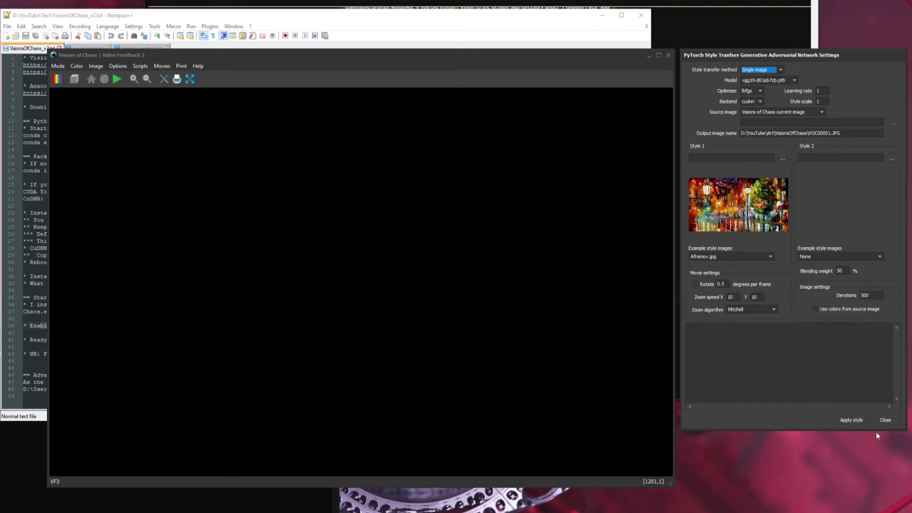
{"action": "left_click", "coordinate": [886, 420]}
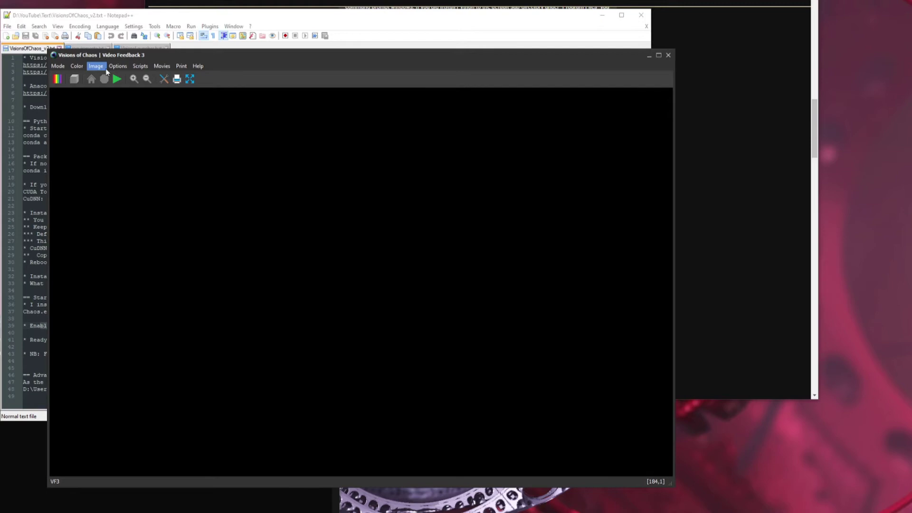
{"action": "left_click", "coordinate": [58, 66]}
Open StyleGAN2 ADA Settings with the Cats (NVIDIA) afhqcat.pkl pre-trained model
{"action": "mouse_move", "coordinate": [90, 183]}
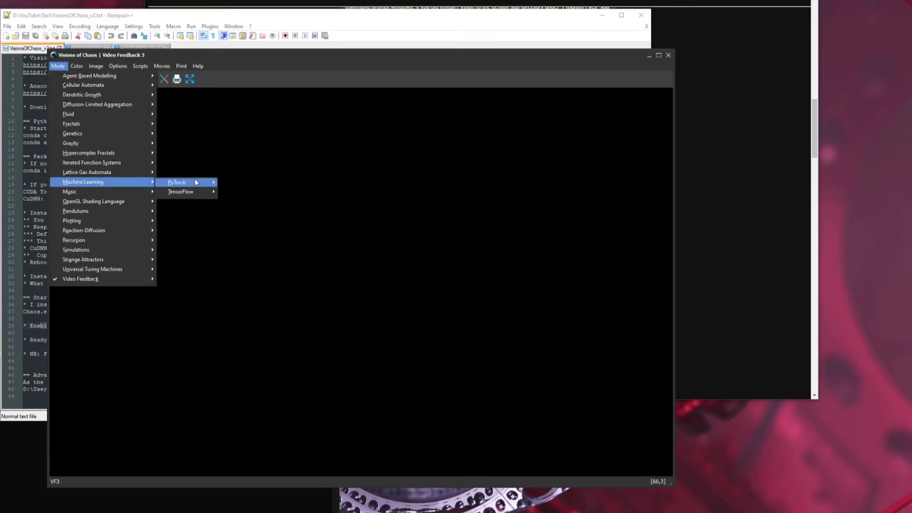
{"action": "mouse_move", "coordinate": [195, 182]}
{"action": "left_click", "coordinate": [252, 202]}
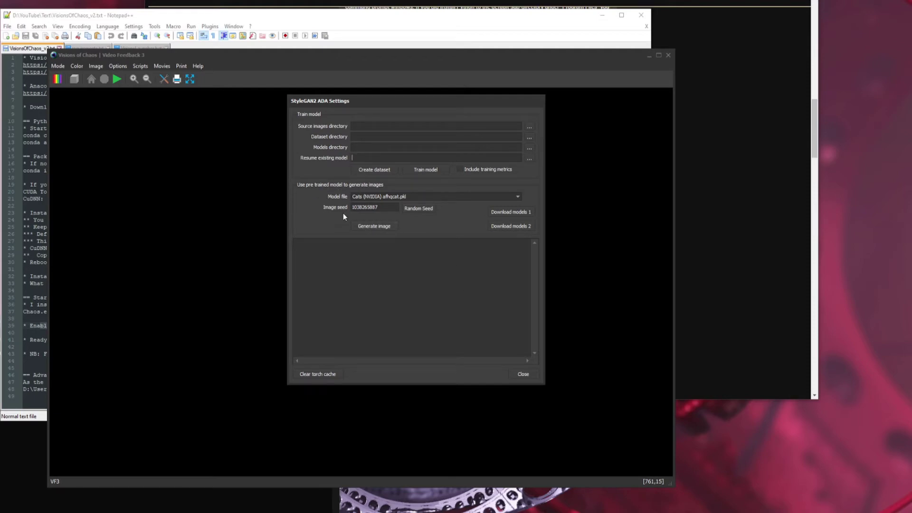
{"action": "left_click", "coordinate": [509, 196]}
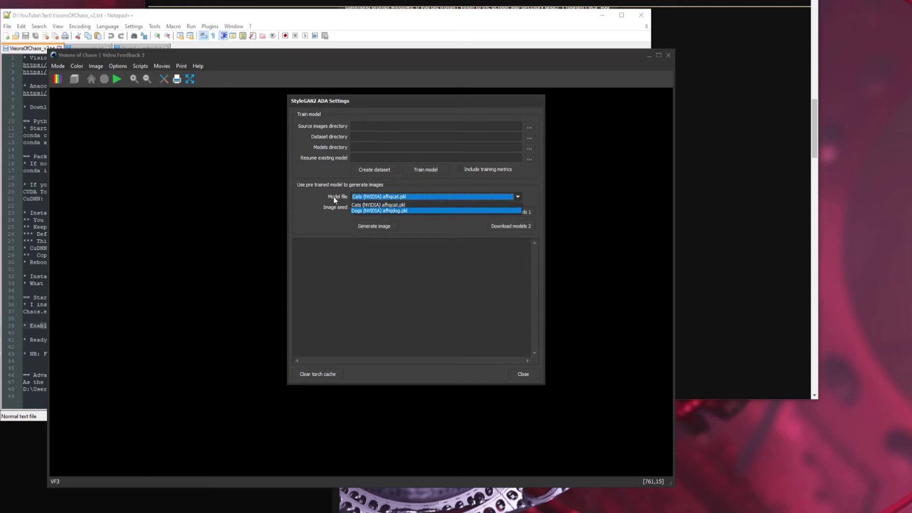
{"action": "left_click", "coordinate": [317, 229]}
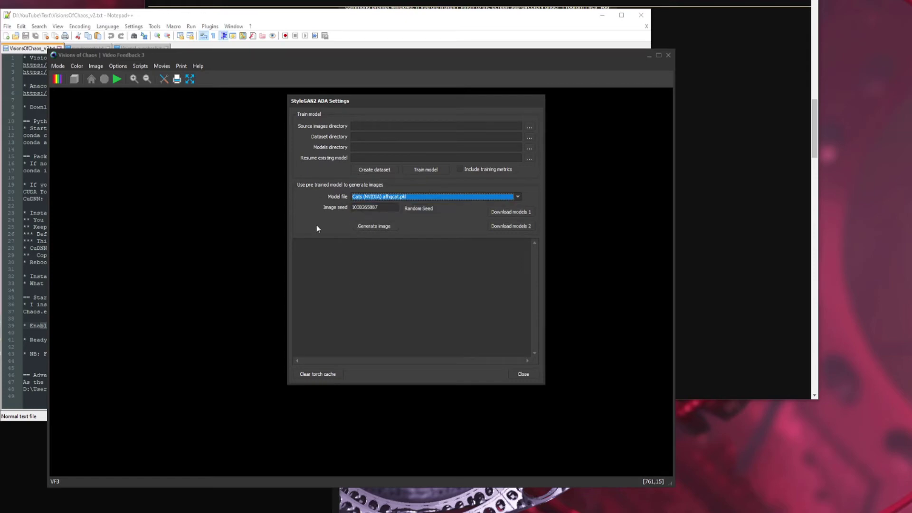
Start a cat image generation, cancel it after 04s, and close the settings
{"action": "left_click", "coordinate": [383, 227]}
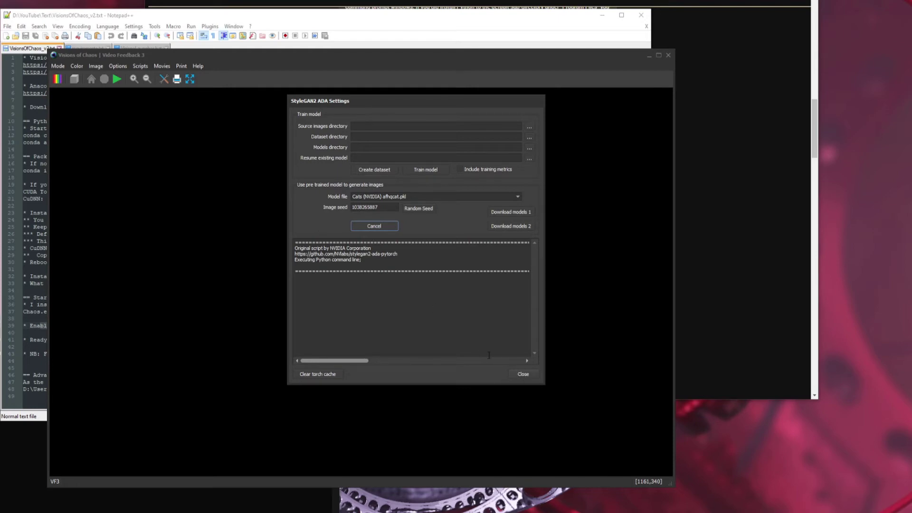
{"action": "left_click", "coordinate": [375, 226]}
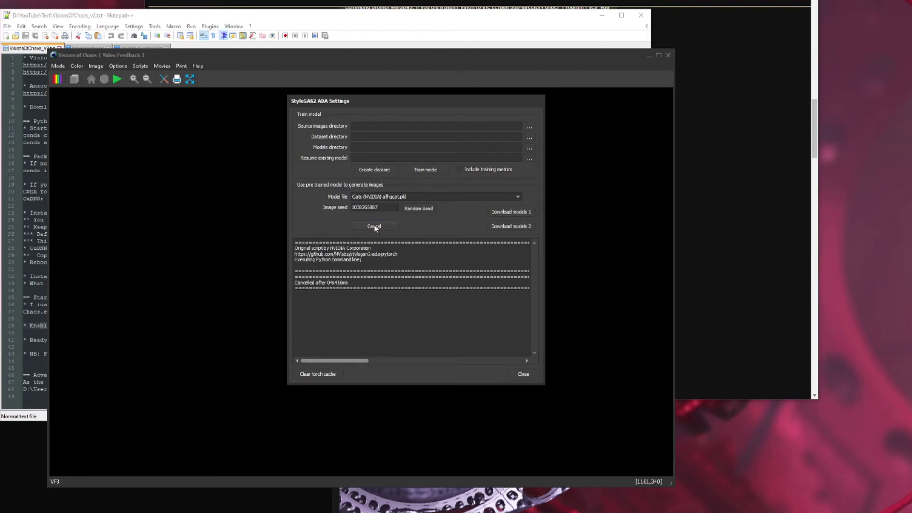
{"action": "left_click", "coordinate": [523, 374]}
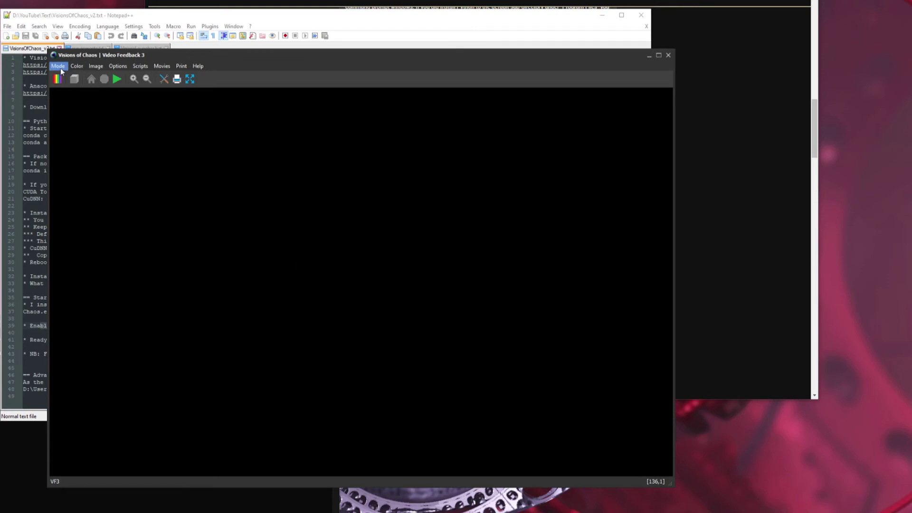
{"action": "left_click", "coordinate": [60, 69]}
{"action": "mouse_move", "coordinate": [86, 182]}
{"action": "mouse_move", "coordinate": [192, 183]}
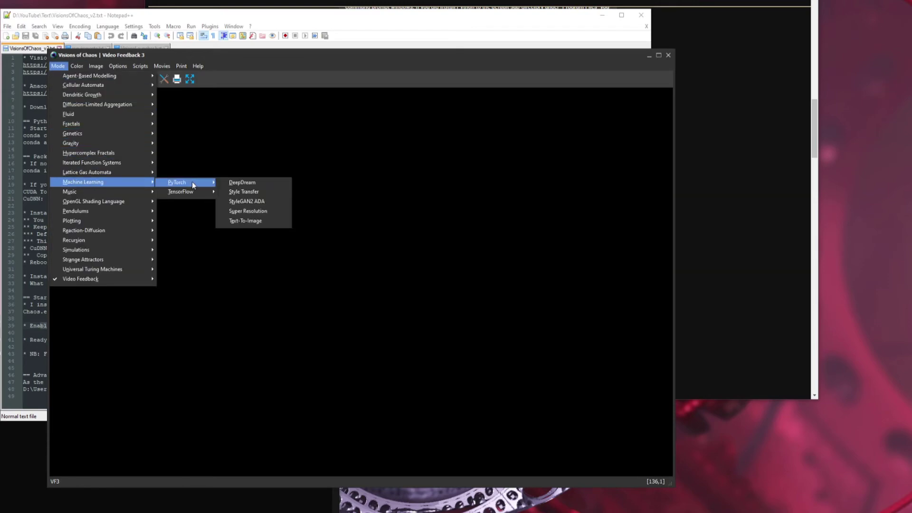
{"action": "left_click", "coordinate": [266, 211]}
{"action": "left_click", "coordinate": [409, 176]}
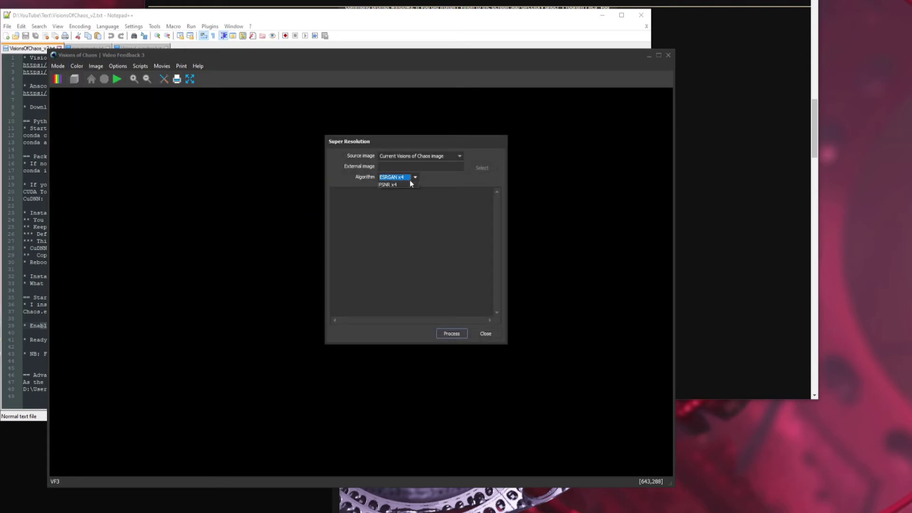
{"action": "left_click", "coordinate": [491, 337]}
{"action": "left_click", "coordinate": [492, 335]}
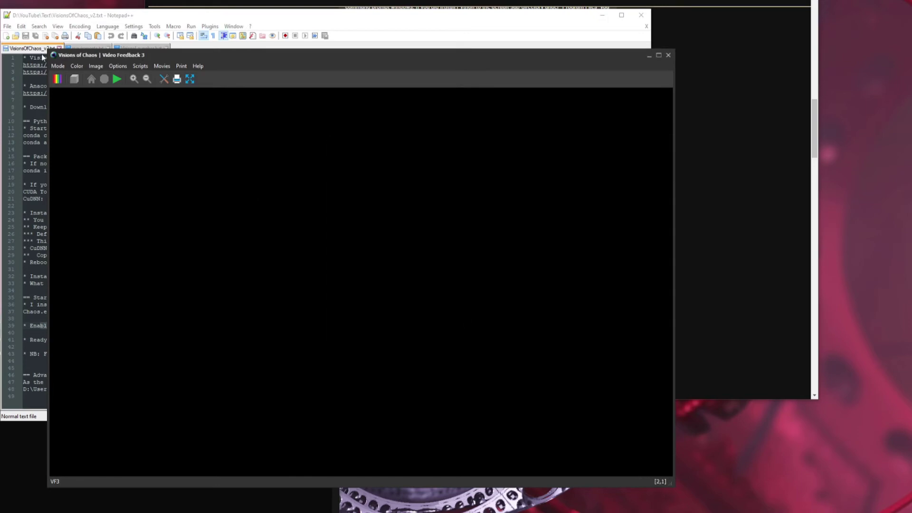
{"action": "left_click", "coordinate": [57, 66]}
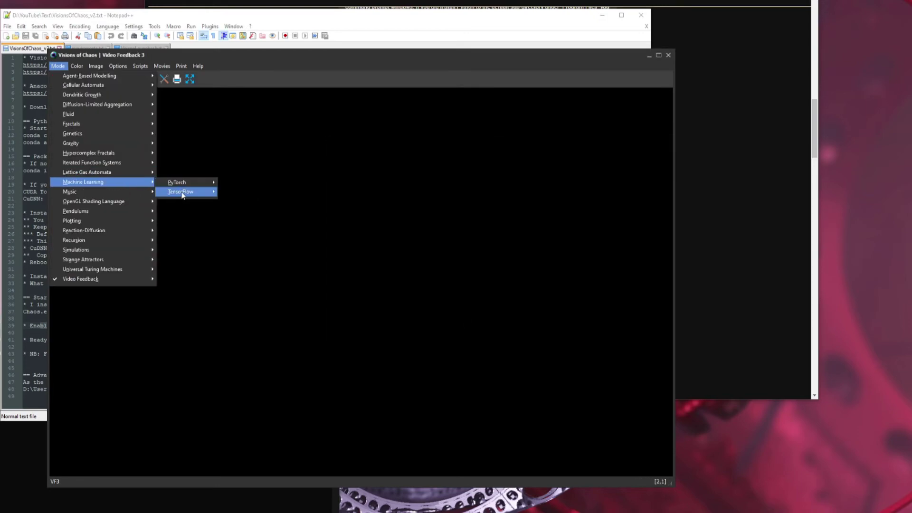
{"action": "mouse_move", "coordinate": [182, 194]}
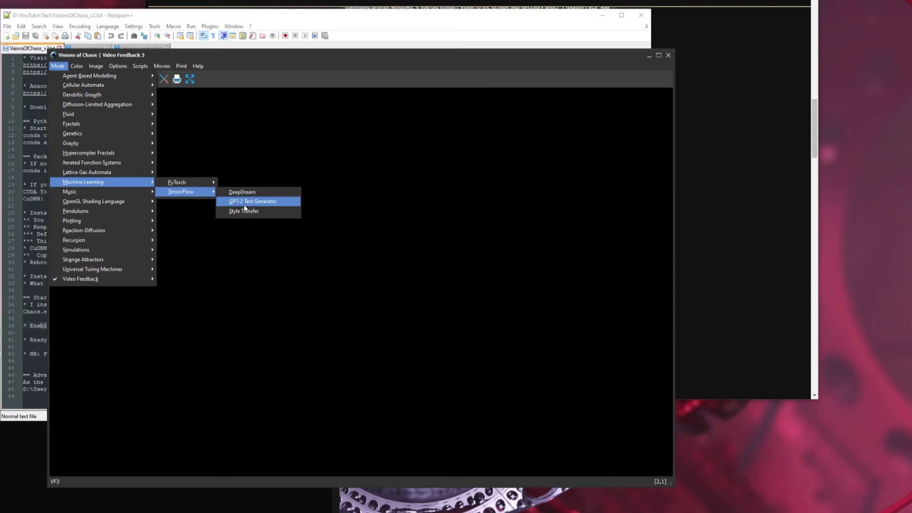
{"action": "left_click", "coordinate": [270, 202]}
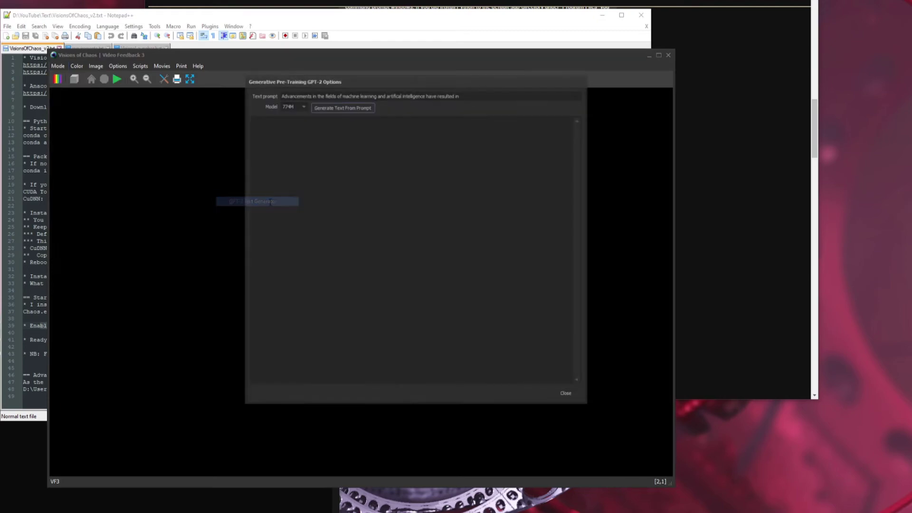
{"action": "left_click_drag", "start_coordinate": [377, 111], "coordinate": [358, 113]}
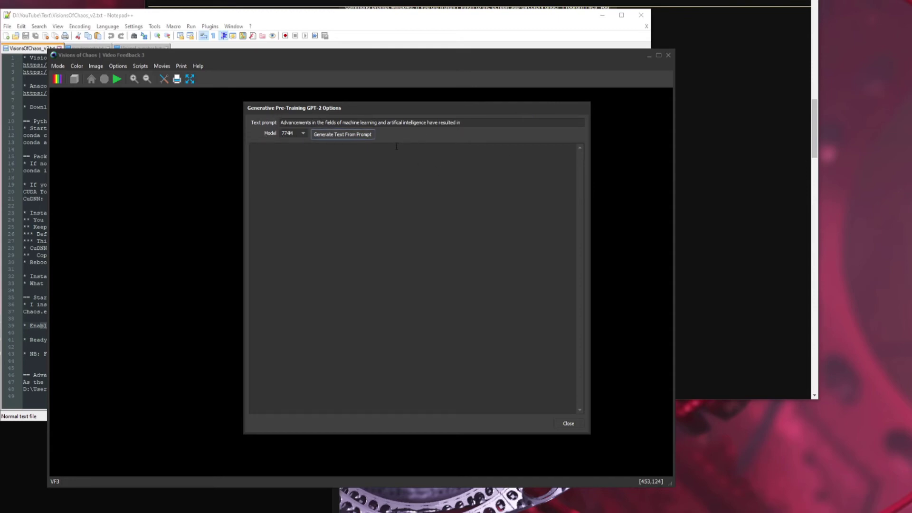
{"action": "left_click", "coordinate": [340, 135]}
{"action": "left_click_drag", "start_coordinate": [477, 123], "coordinate": [280, 123]}
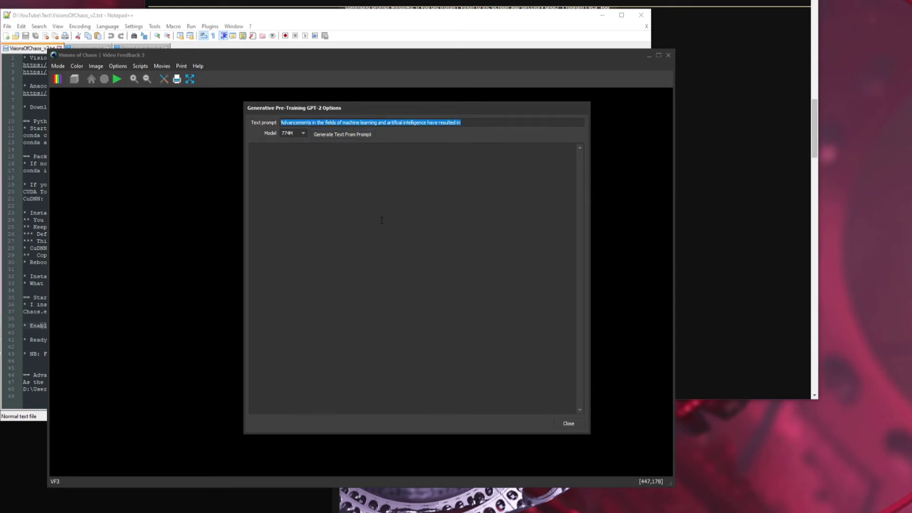
{"action": "type", "text": "I"}
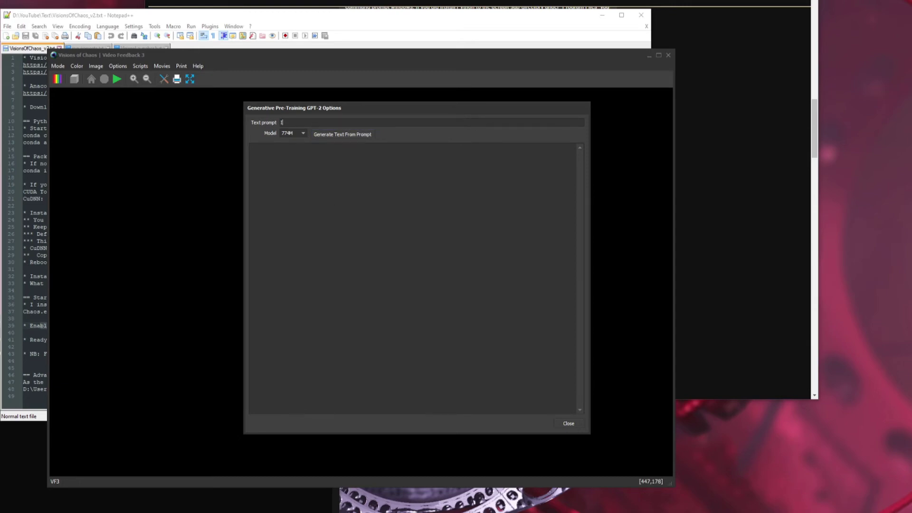
{"action": "type", "text": " like generating text becaus"}
{"action": "left_click", "coordinate": [342, 135]}
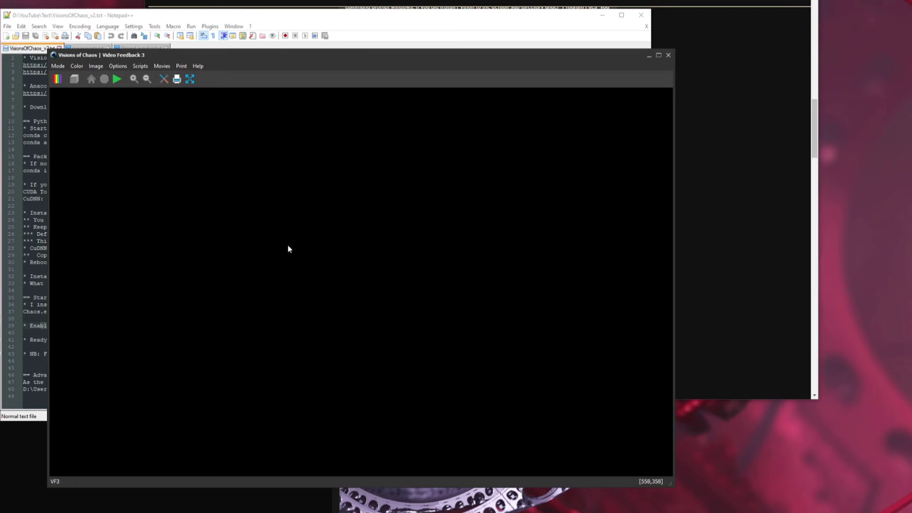
Open the Options Directories tab to reach the images, sounds and movie files output folder
{"action": "left_click", "coordinate": [118, 67]}
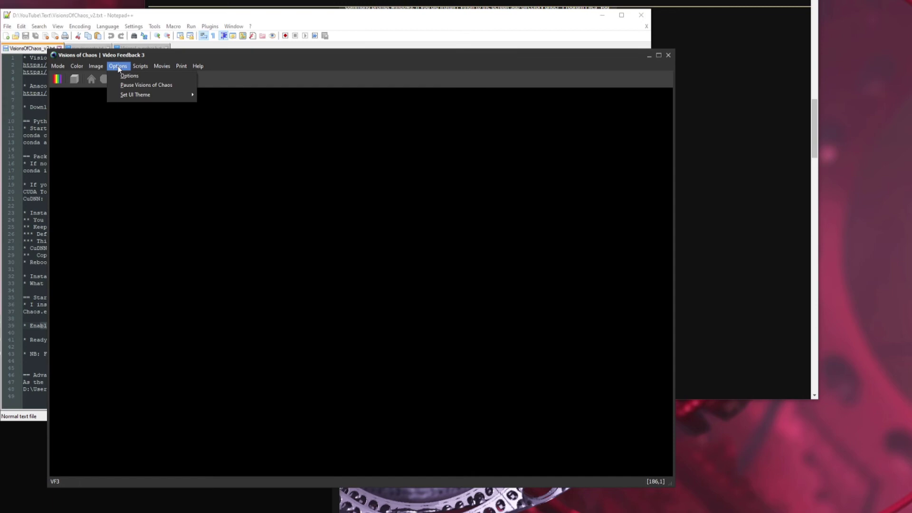
{"action": "left_click", "coordinate": [125, 77]}
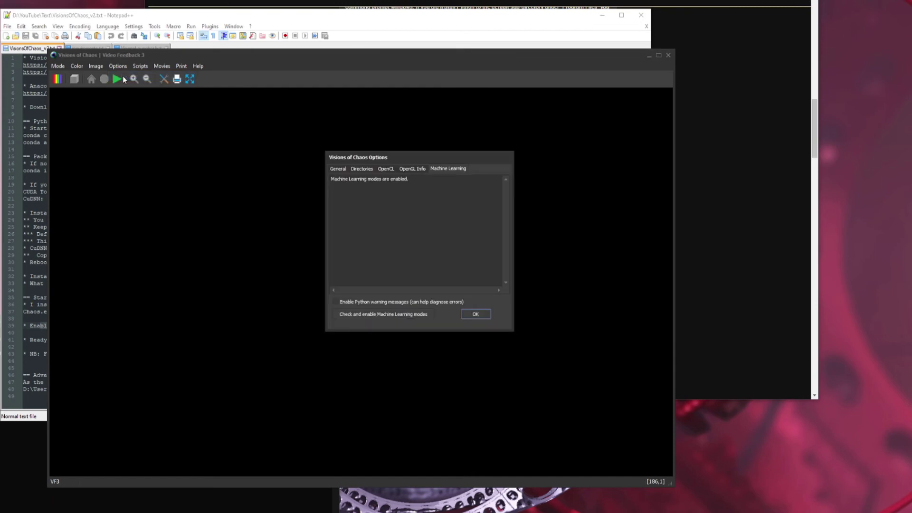
{"action": "left_click", "coordinate": [360, 169]}
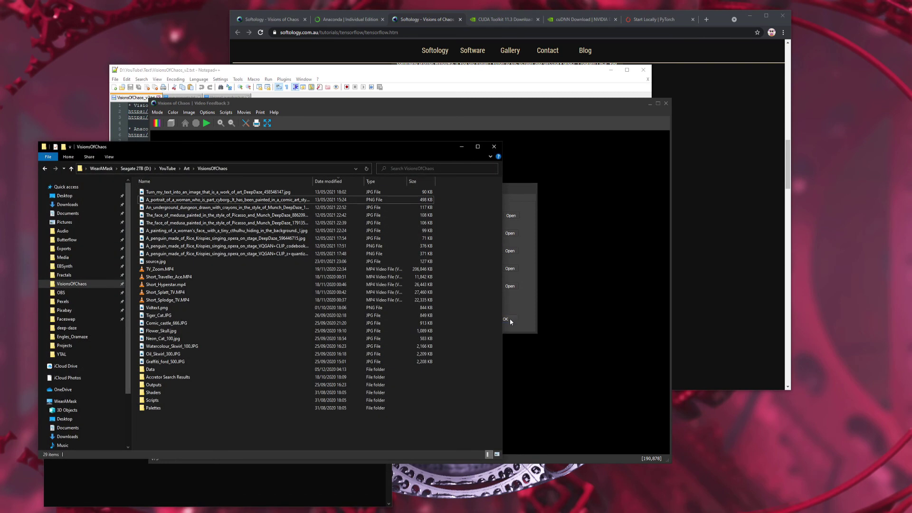
Preview the newest DeepDaze JPG in Photos, close it, and minimise the output folder
{"action": "left_click", "coordinate": [507, 319]}
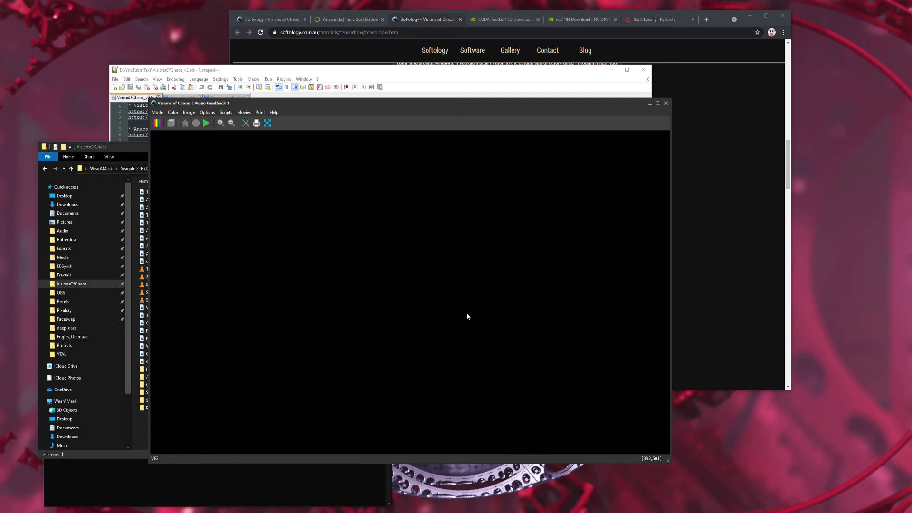
{"action": "left_click", "coordinate": [107, 147]}
{"action": "double_click", "coordinate": [237, 192]}
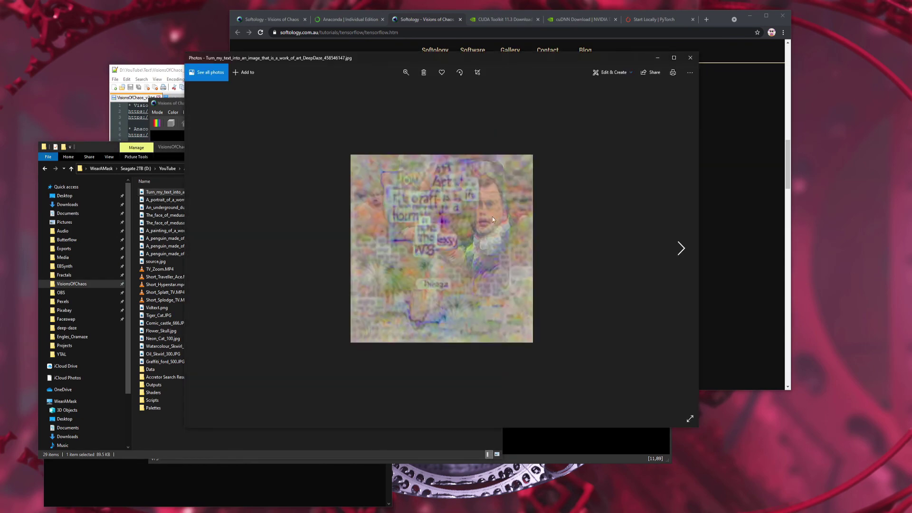
{"action": "left_click", "coordinate": [690, 58]}
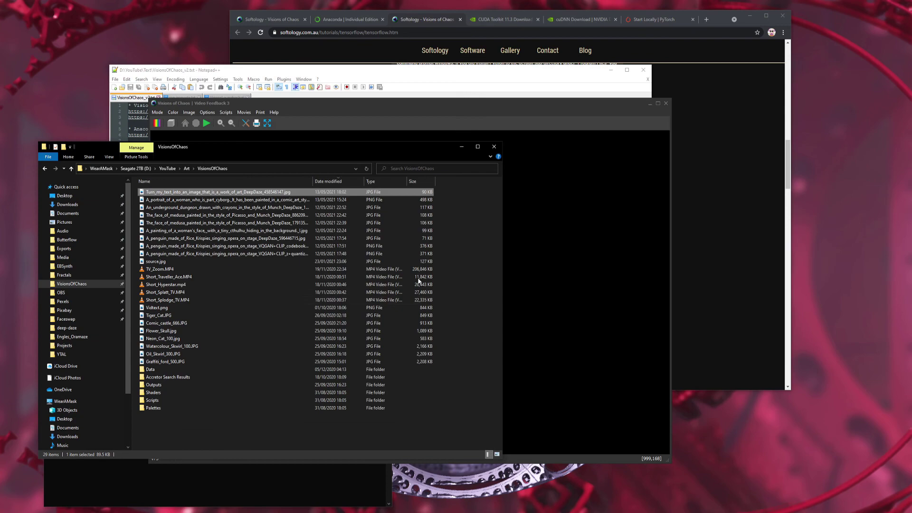
{"action": "left_click", "coordinate": [462, 147]}
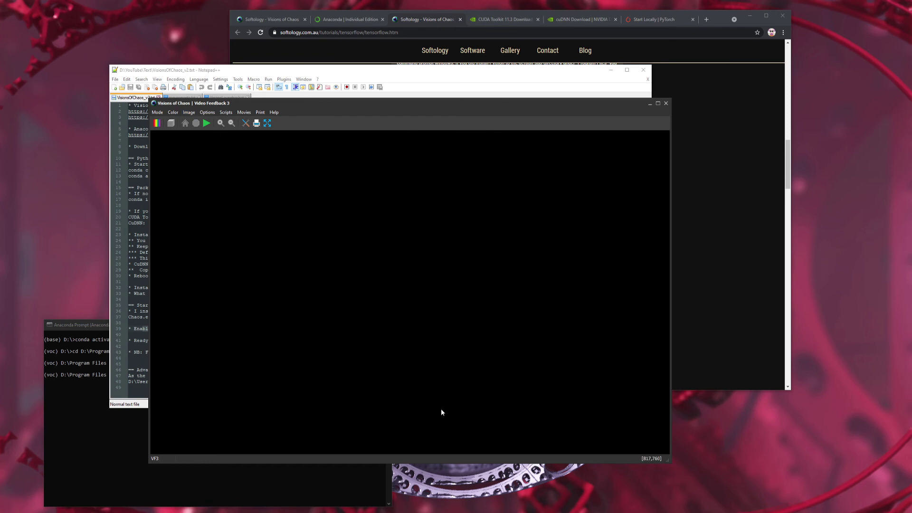
Minimise the install folder window and bring the Notepad++ setup notes forward
{"action": "key", "text": "alt+Tab"}
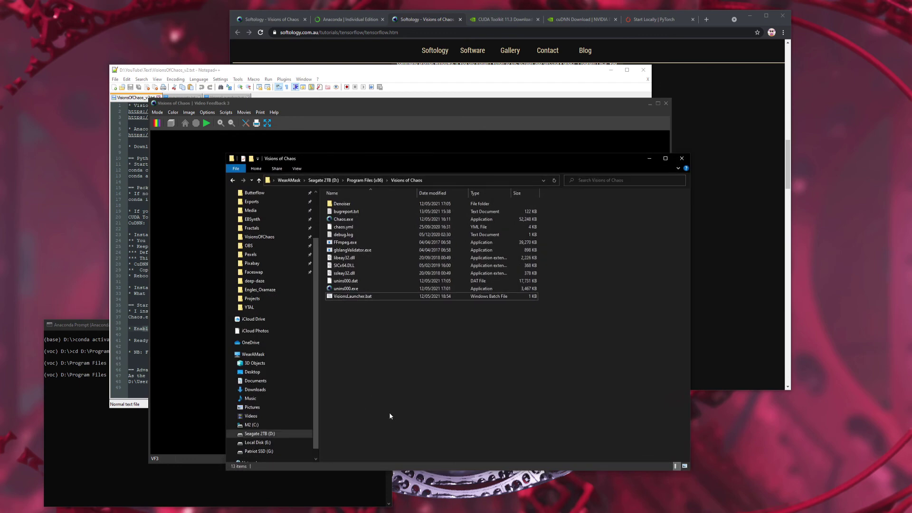
{"action": "left_click", "coordinate": [649, 158]}
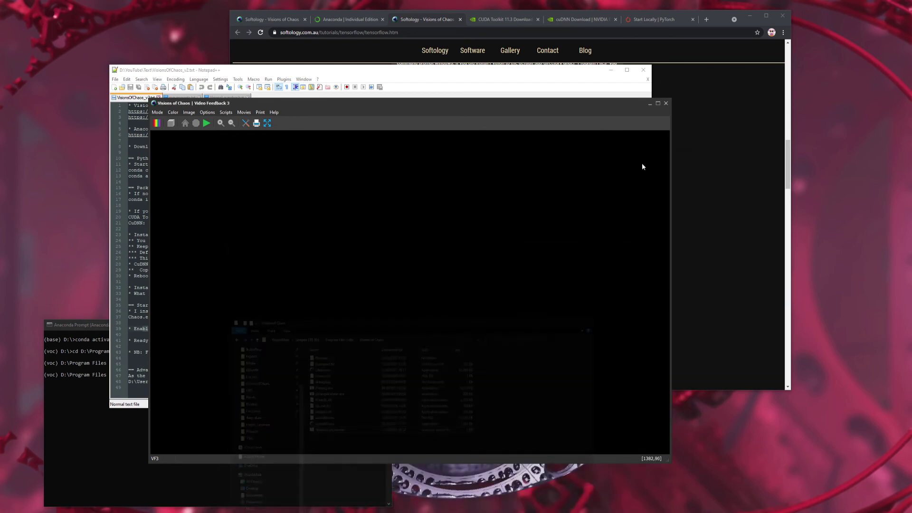
{"action": "left_click", "coordinate": [142, 305]}
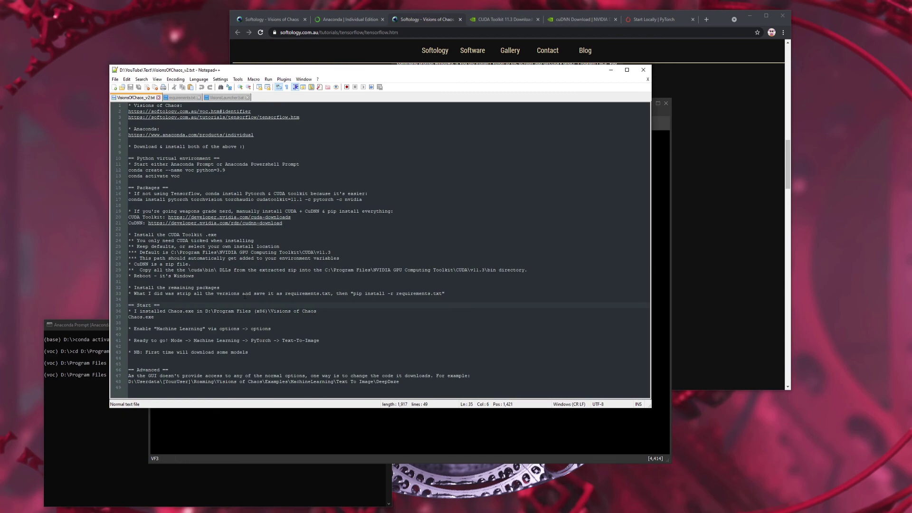
Select and inspect the DeepDaze example code path on lines 47–48
{"action": "left_click_drag", "start_coordinate": [136, 382], "coordinate": [152, 383]}
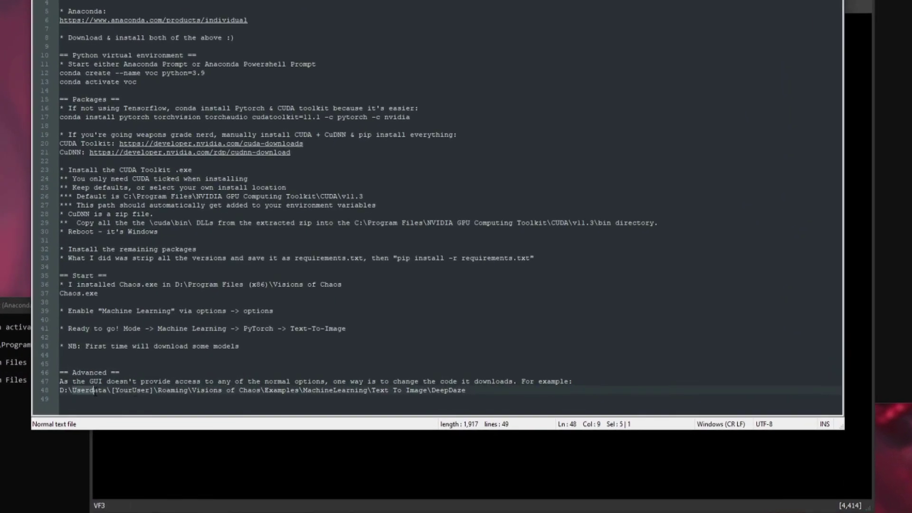
{"action": "left_click_drag", "start_coordinate": [95, 390], "coordinate": [162, 390]}
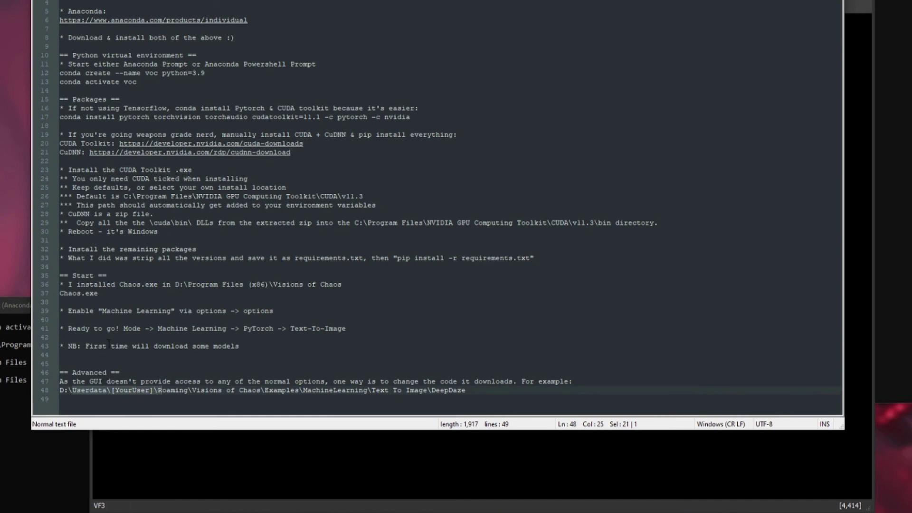
{"action": "left_click", "coordinate": [98, 382]}
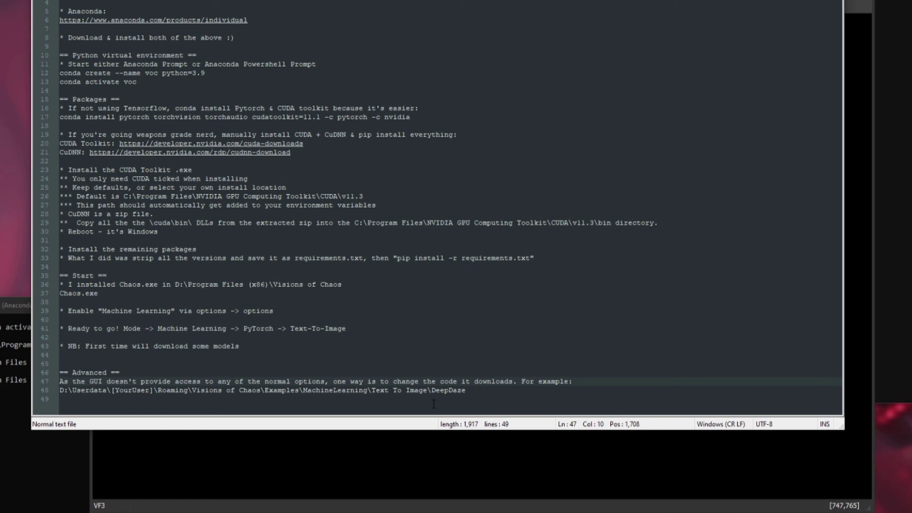
{"action": "left_click", "coordinate": [444, 390]}
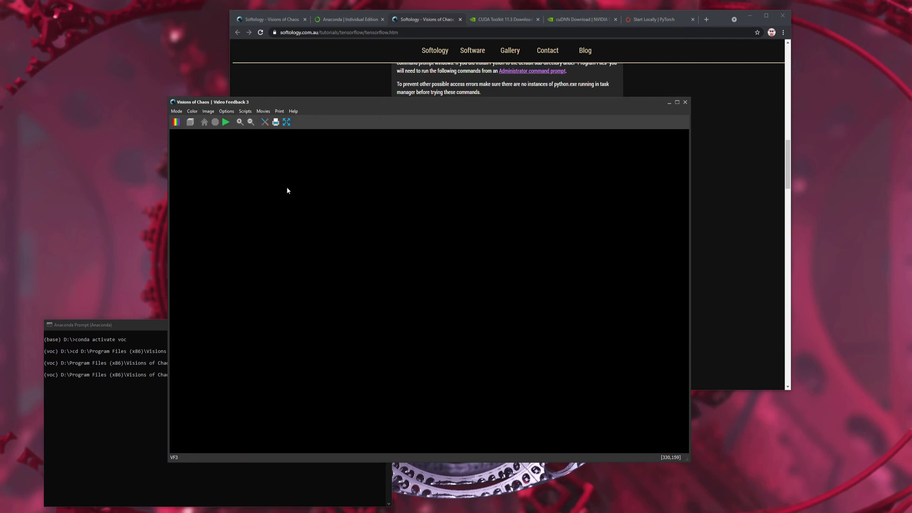
{"action": "left_click", "coordinate": [177, 112]}
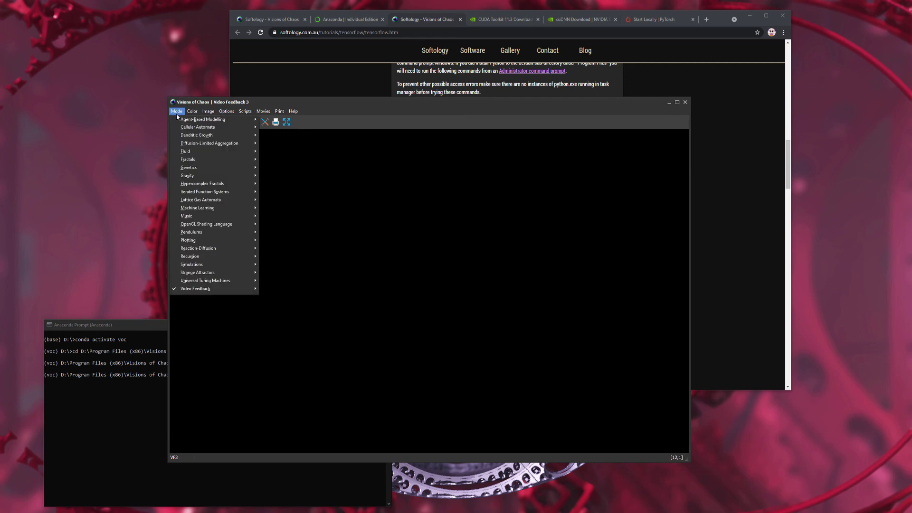
{"action": "mouse_move", "coordinate": [183, 124]}
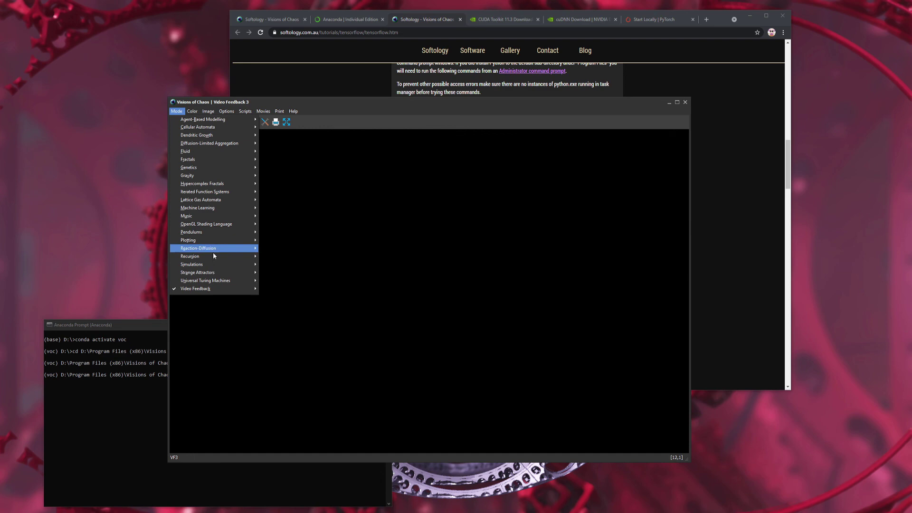
{"action": "mouse_move", "coordinate": [213, 210]}
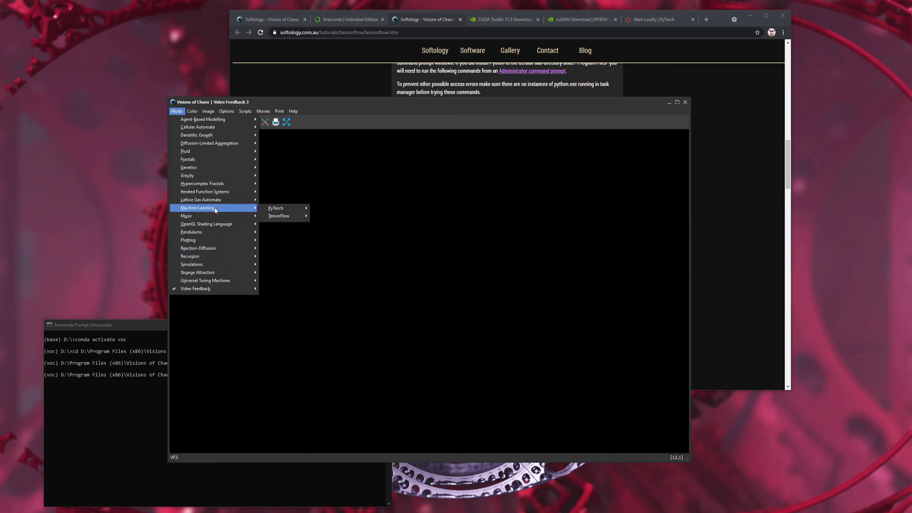
{"action": "mouse_move", "coordinate": [292, 218]}
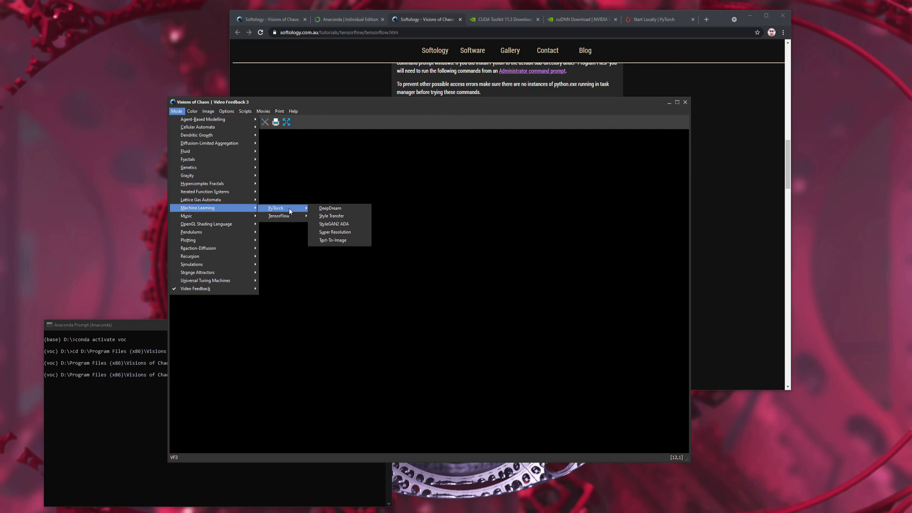
{"action": "left_click", "coordinate": [440, 212]}
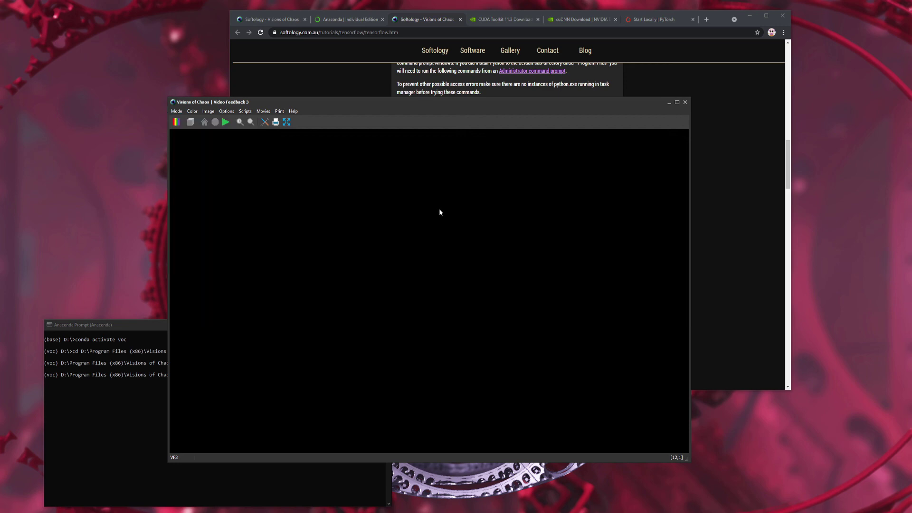